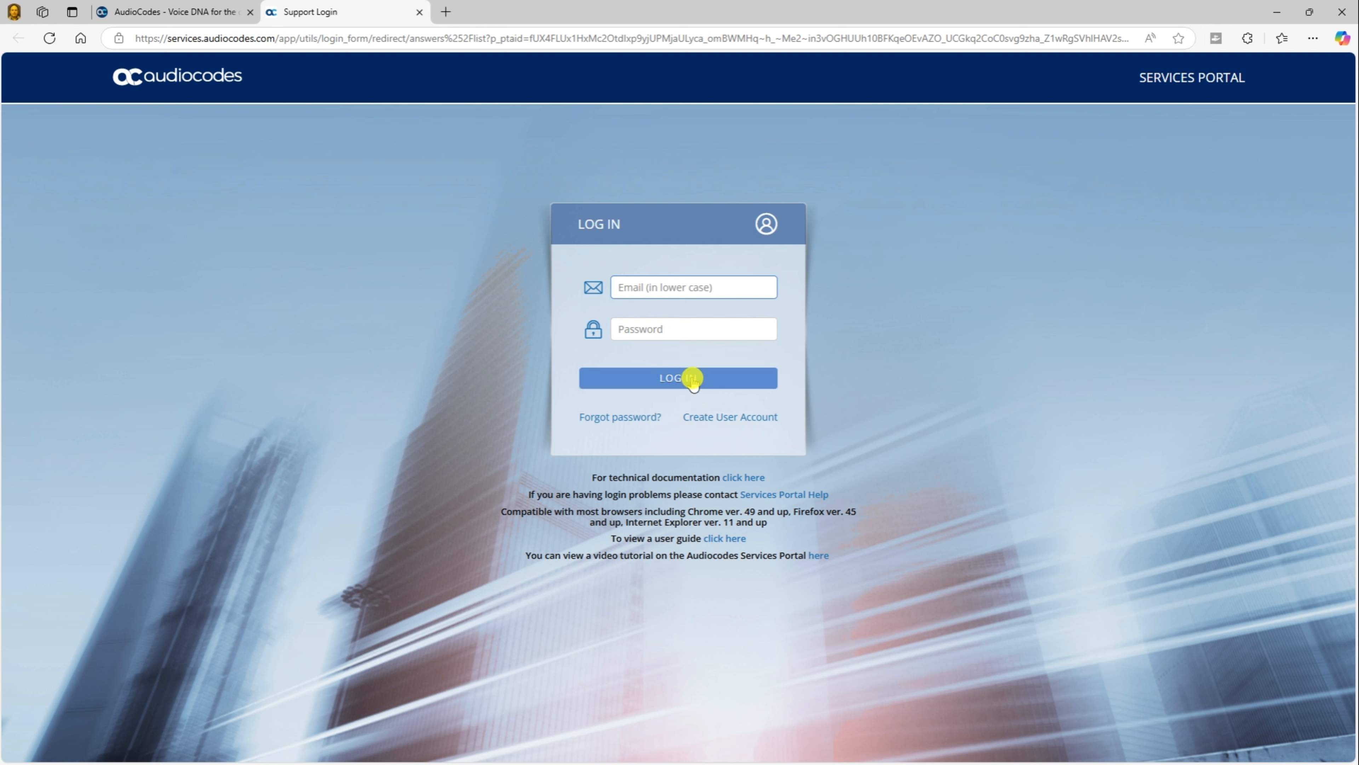
Examine the Services Portal account registration form's required fields, and close it to return to the login page
{"action": "left_click", "coordinate": [692, 379]}
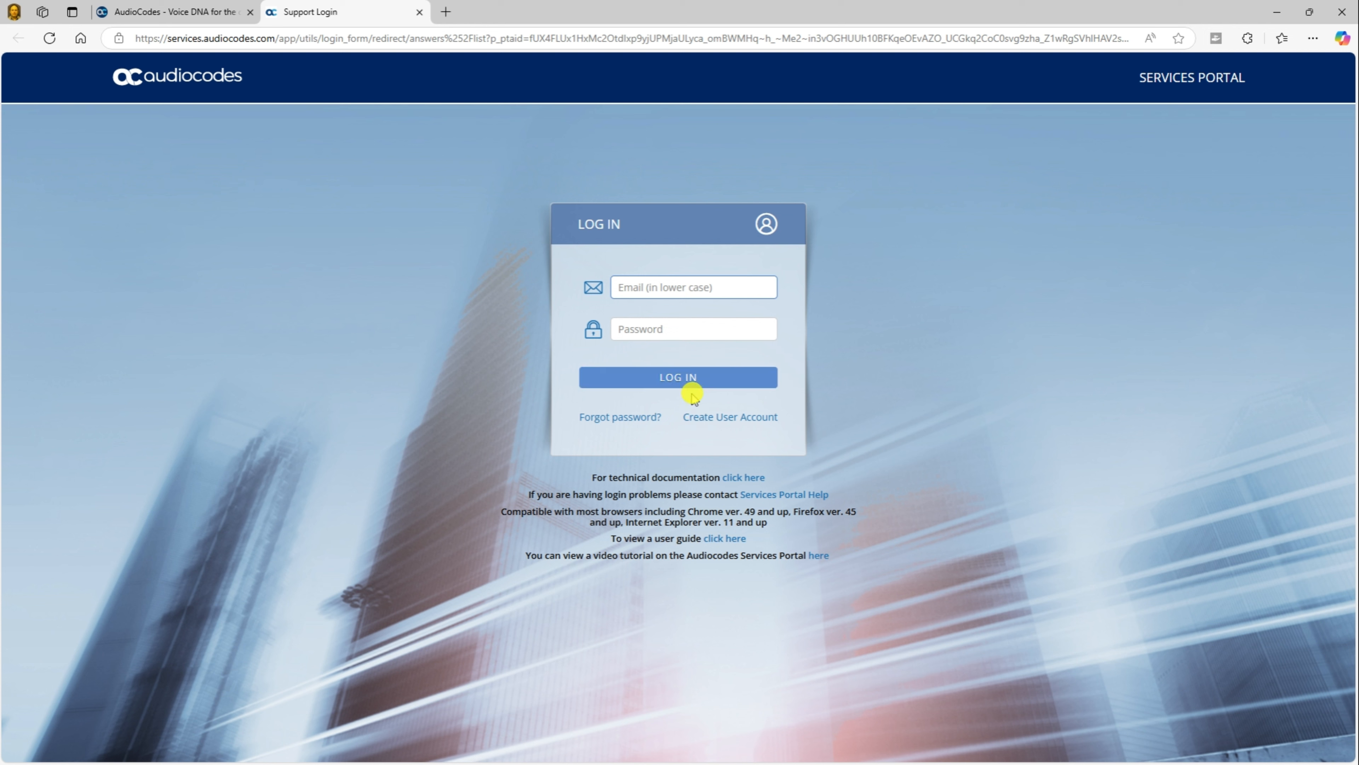
{"action": "left_click", "coordinate": [699, 418]}
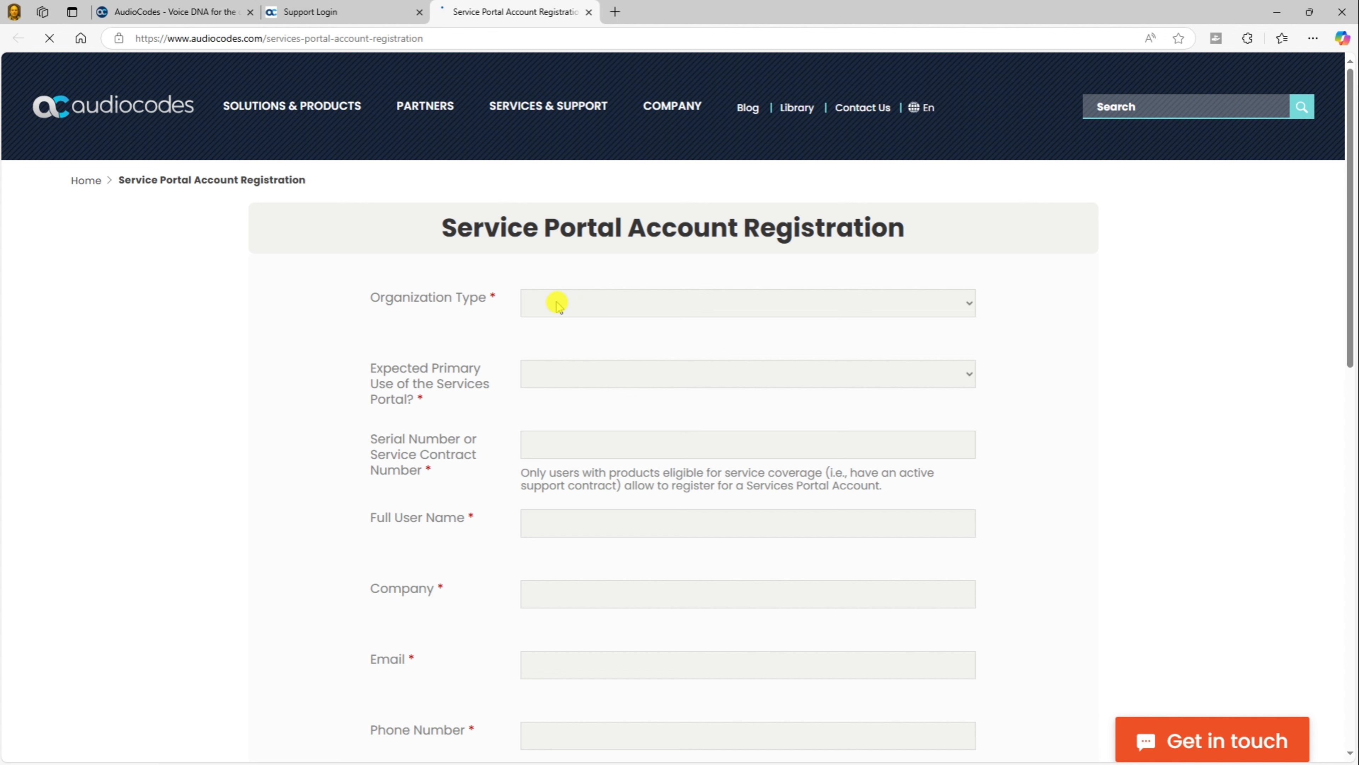
{"action": "scroll", "coordinate": [557, 302], "scroll_direction": "down", "scroll_amount": 4}
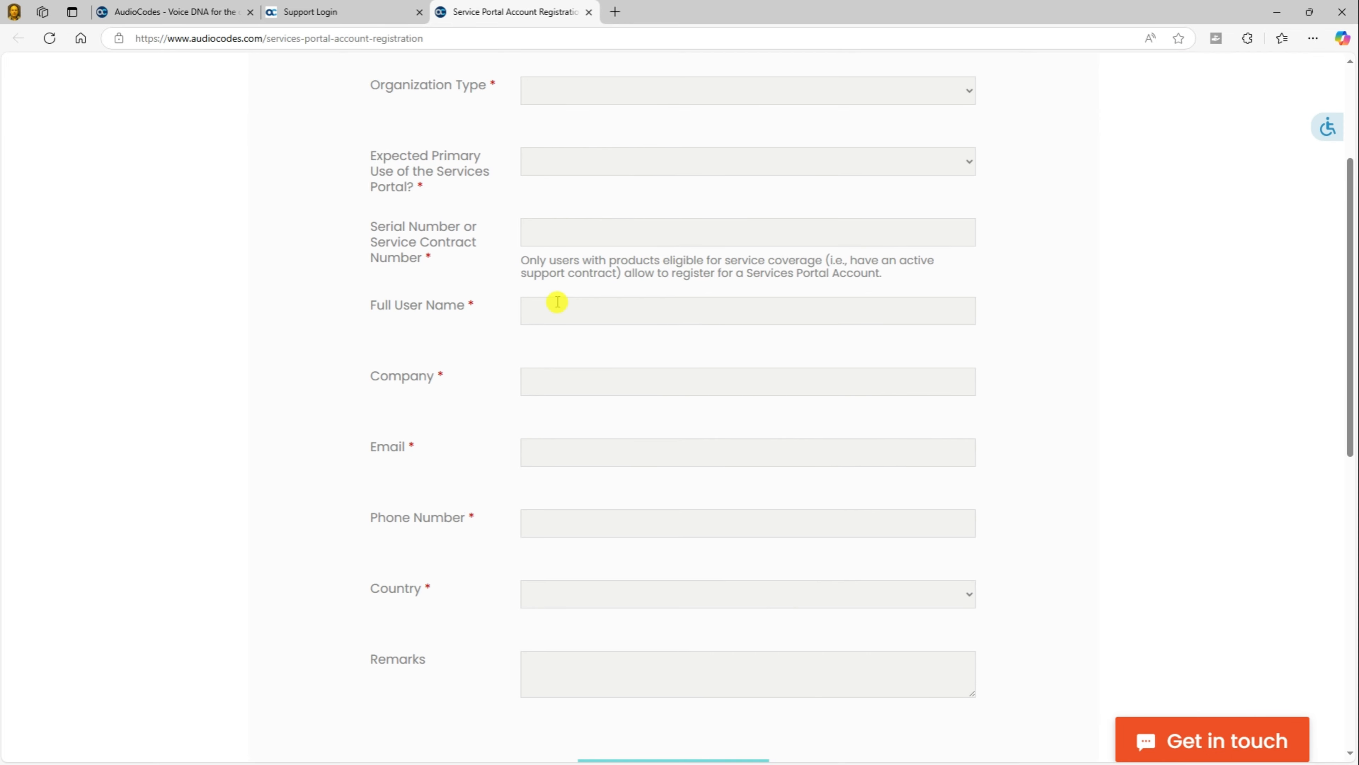
{"action": "scroll", "coordinate": [558, 302], "scroll_direction": "down", "scroll_amount": 1}
{"action": "scroll", "coordinate": [557, 303], "scroll_direction": "down", "scroll_amount": 1}
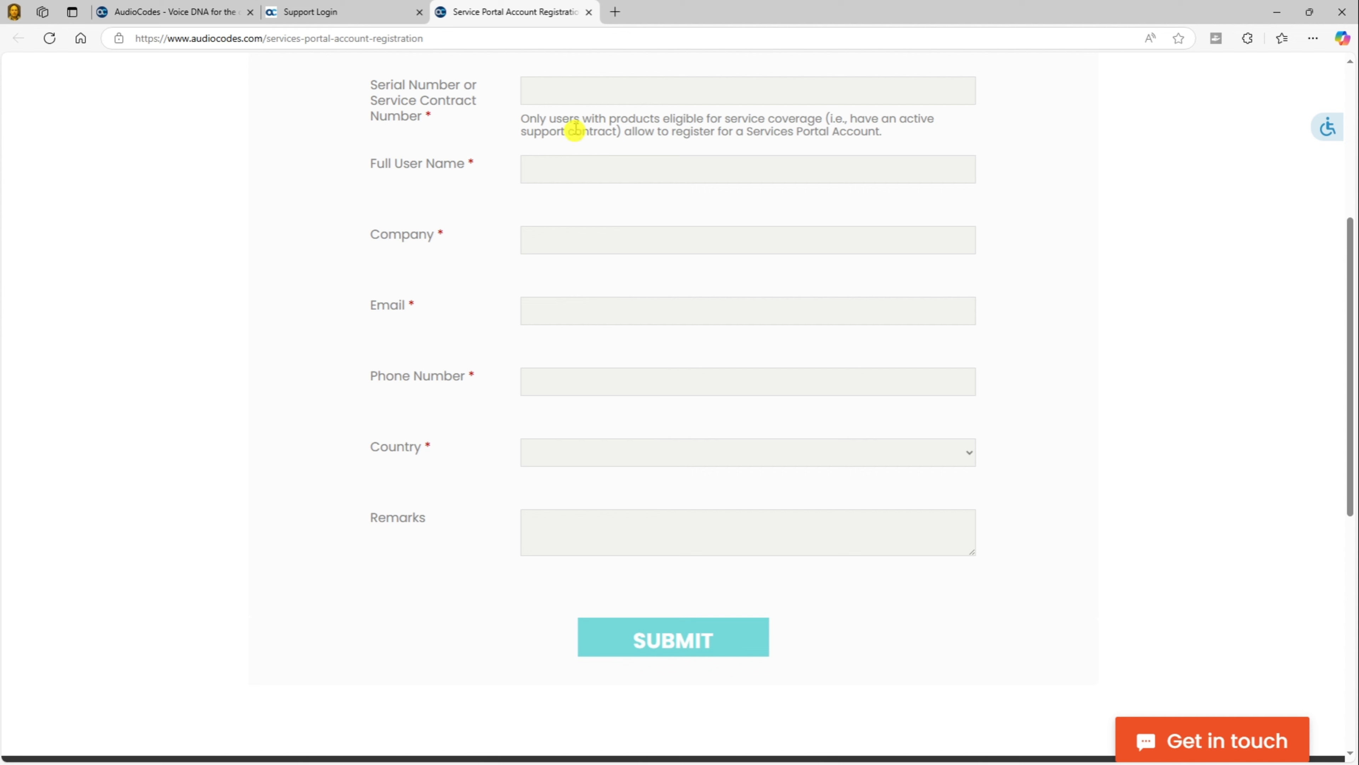
{"action": "left_click", "coordinate": [590, 12]}
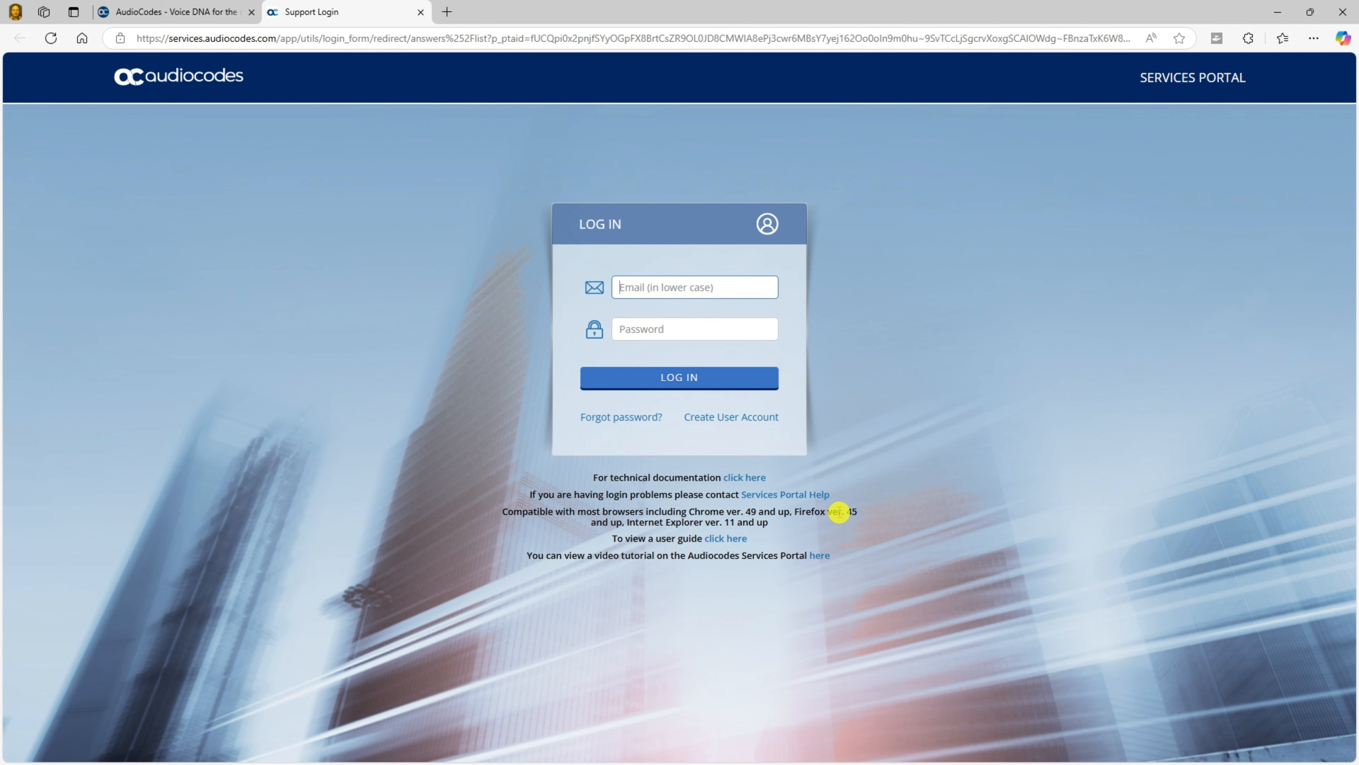
Log in to the Services Portal with the saved e-mail address and the account password
{"action": "left_click", "coordinate": [650, 289]}
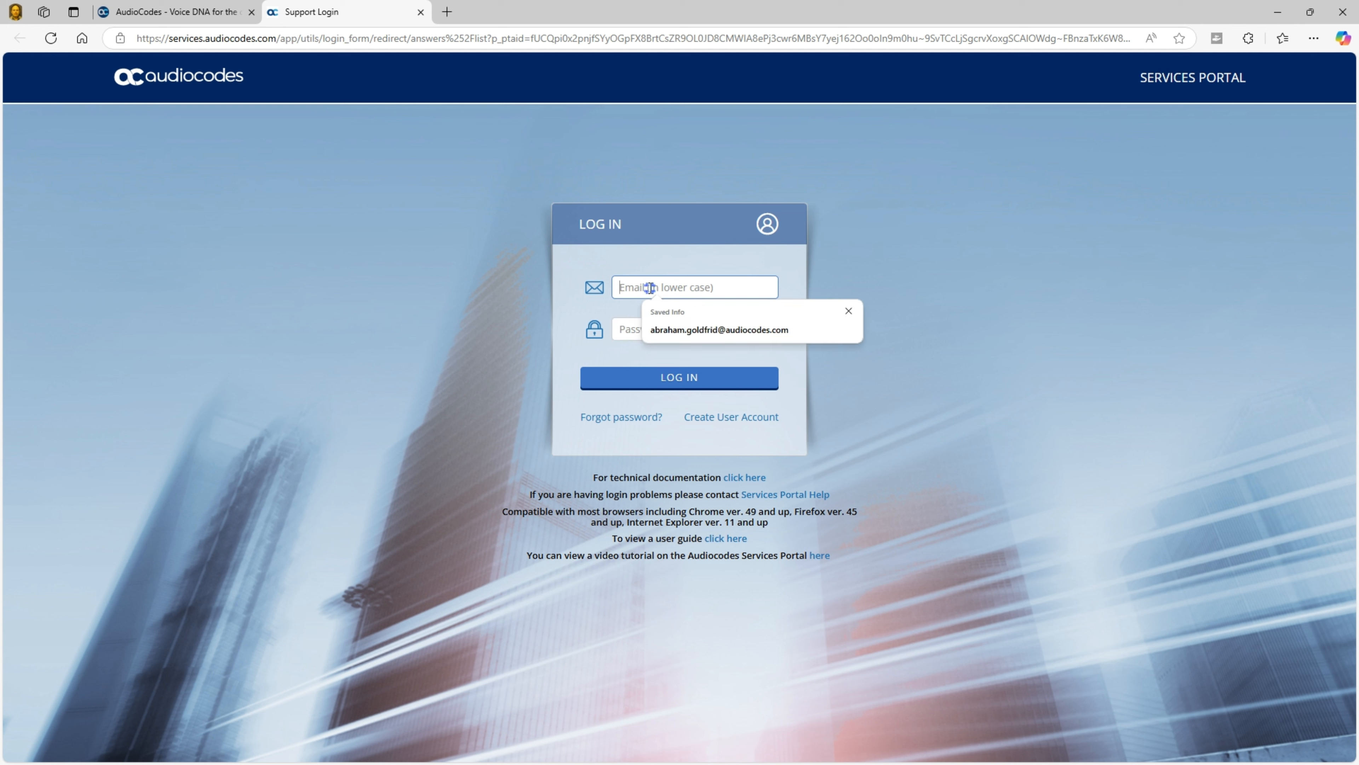
{"action": "left_click", "coordinate": [669, 329]}
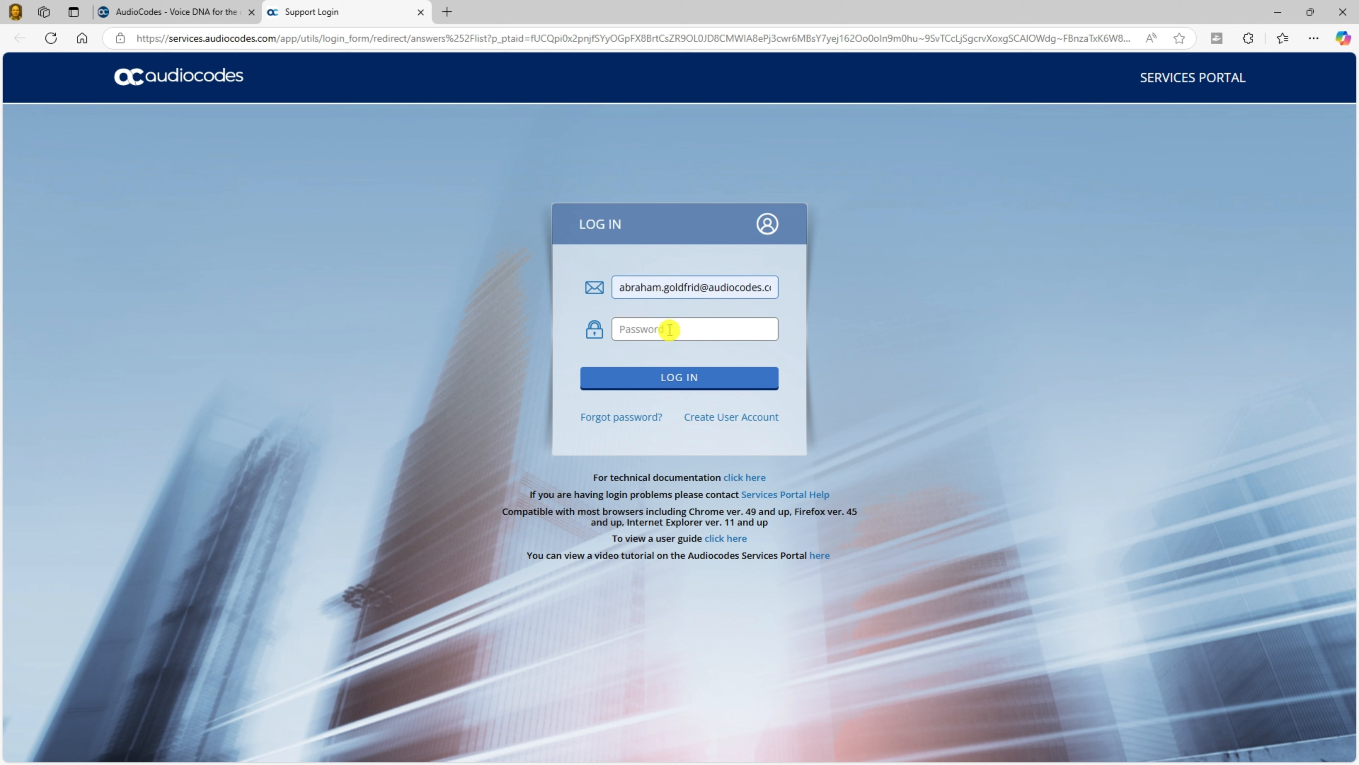
{"action": "left_click", "coordinate": [670, 329]}
{"action": "type", "text": "•"}
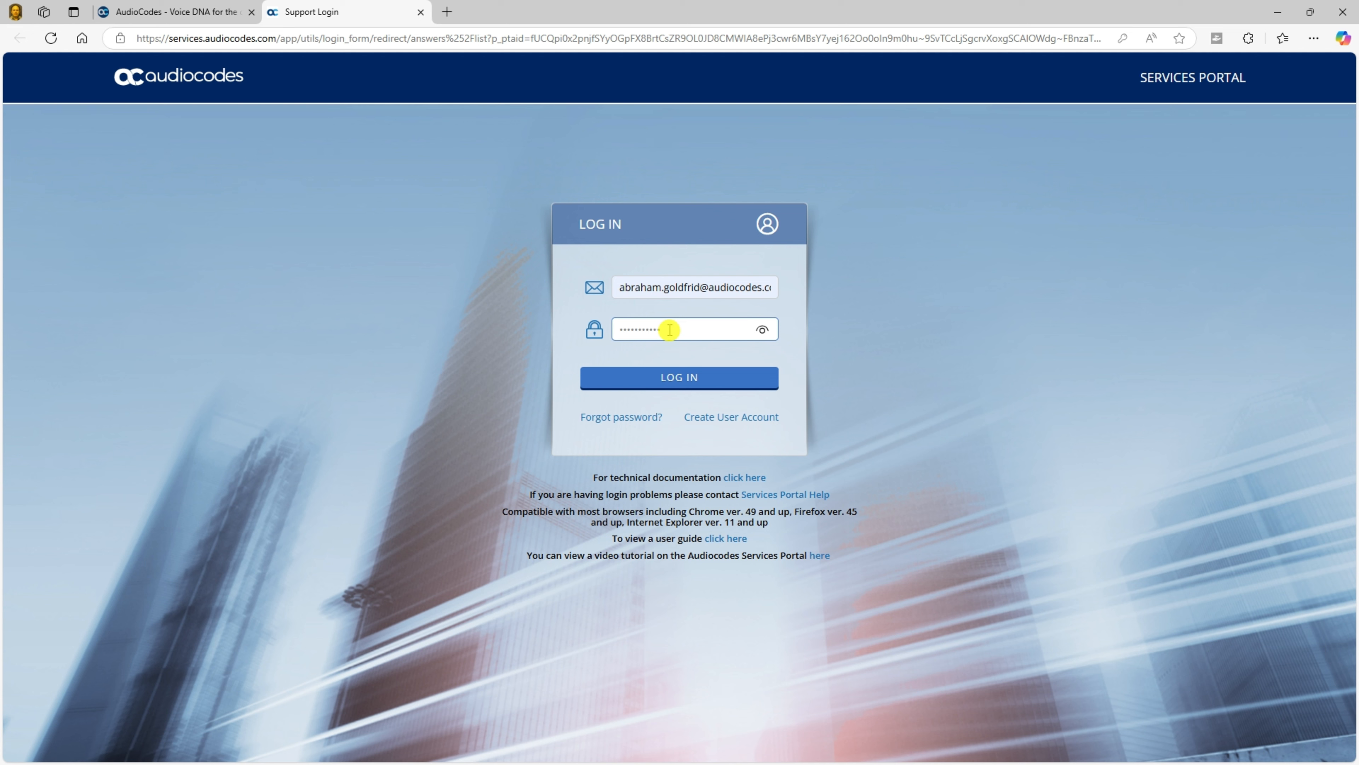
{"action": "left_click", "coordinate": [674, 378]}
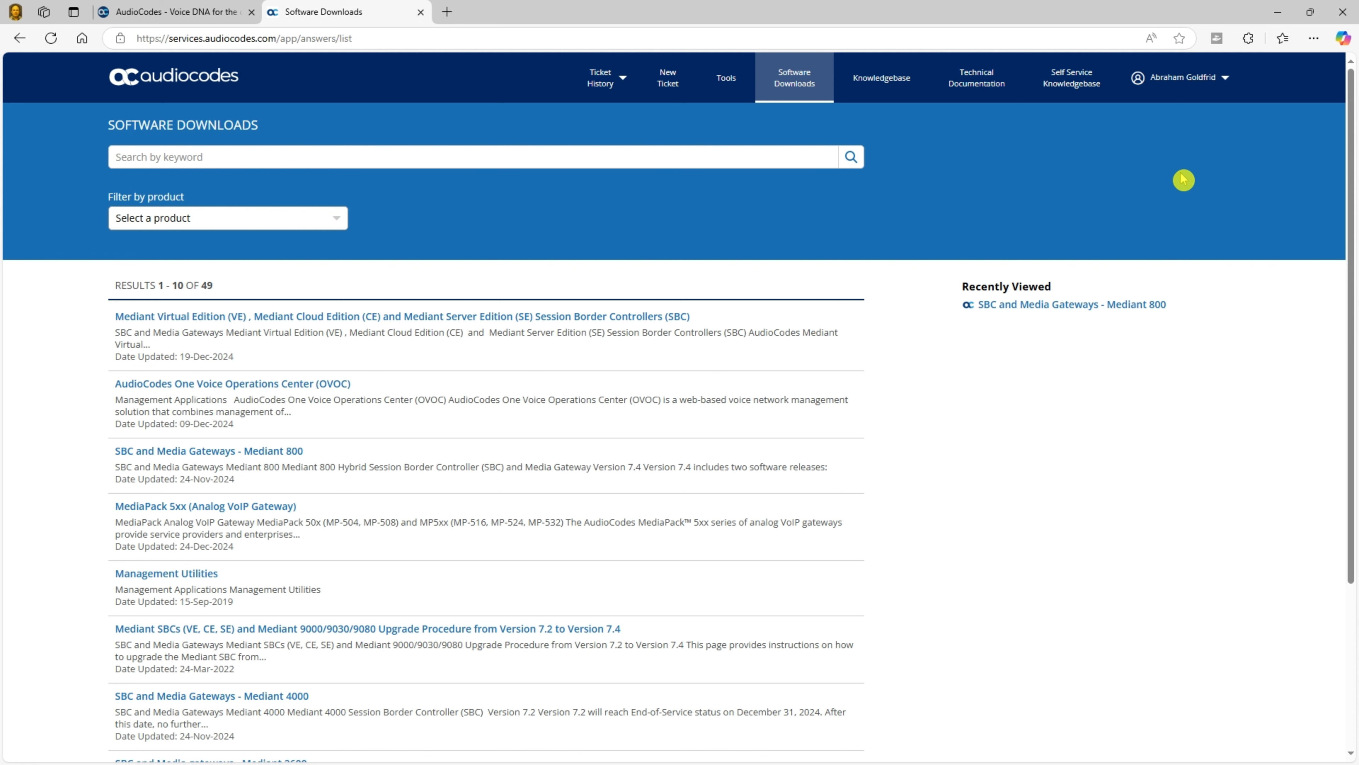
Filter the software downloads by the product SBC and Media Gateways
{"action": "mouse_move", "coordinate": [1202, 92]}
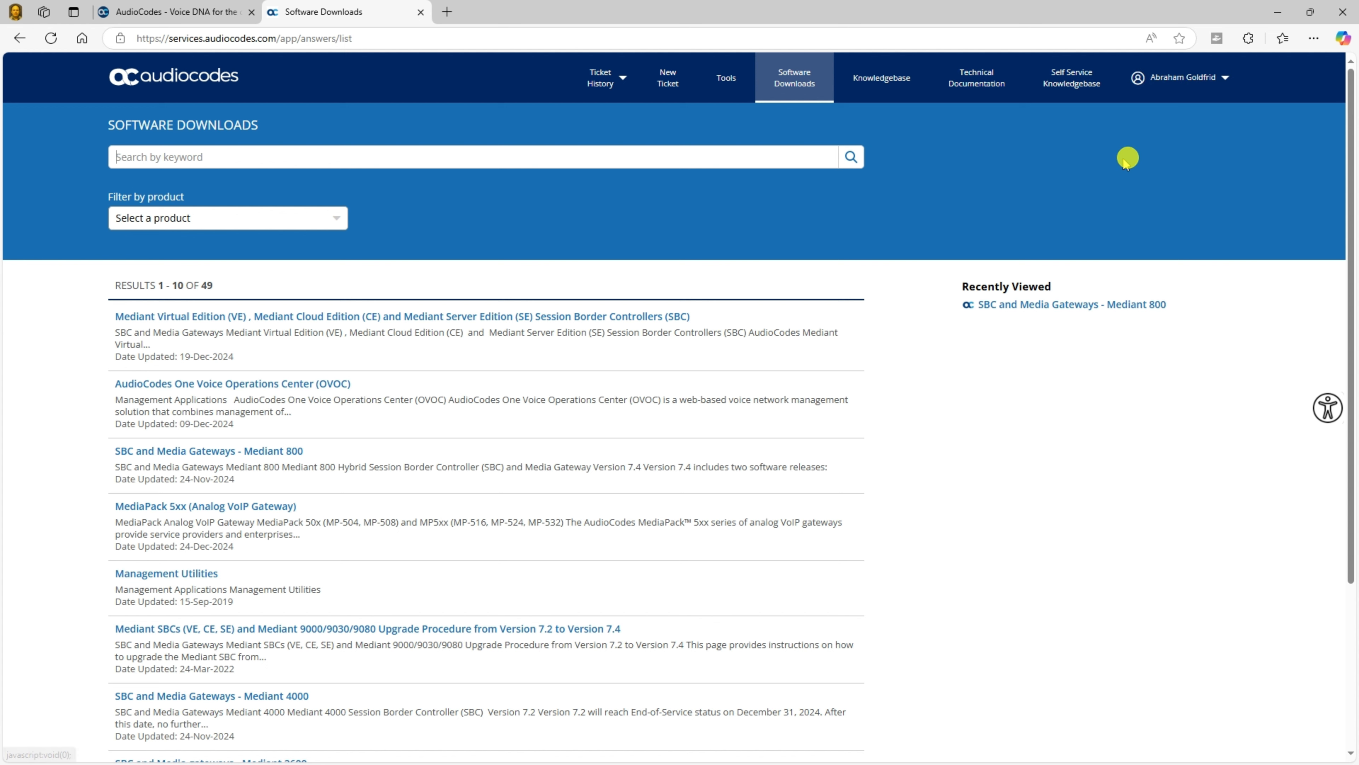
{"action": "left_click", "coordinate": [341, 219]}
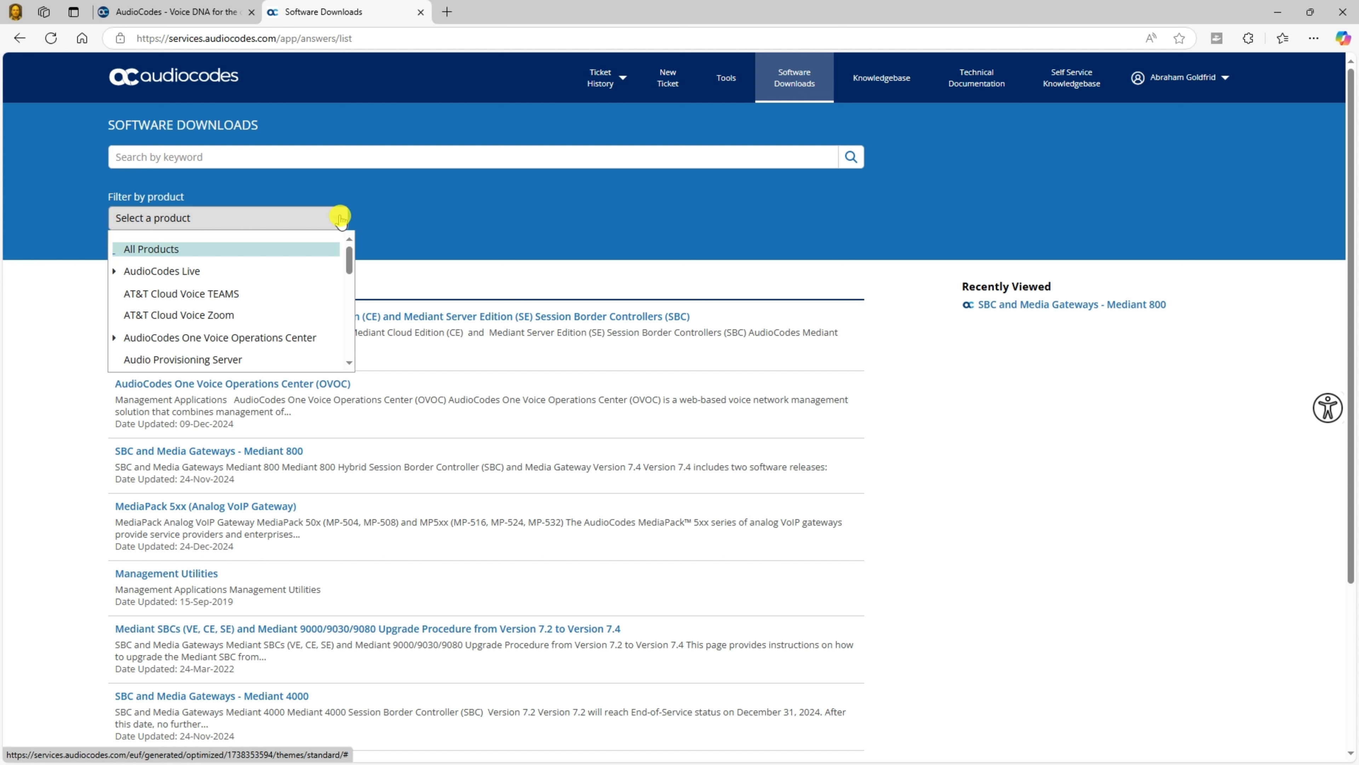
{"action": "scroll", "coordinate": [316, 282], "scroll_direction": "down", "scroll_amount": 5}
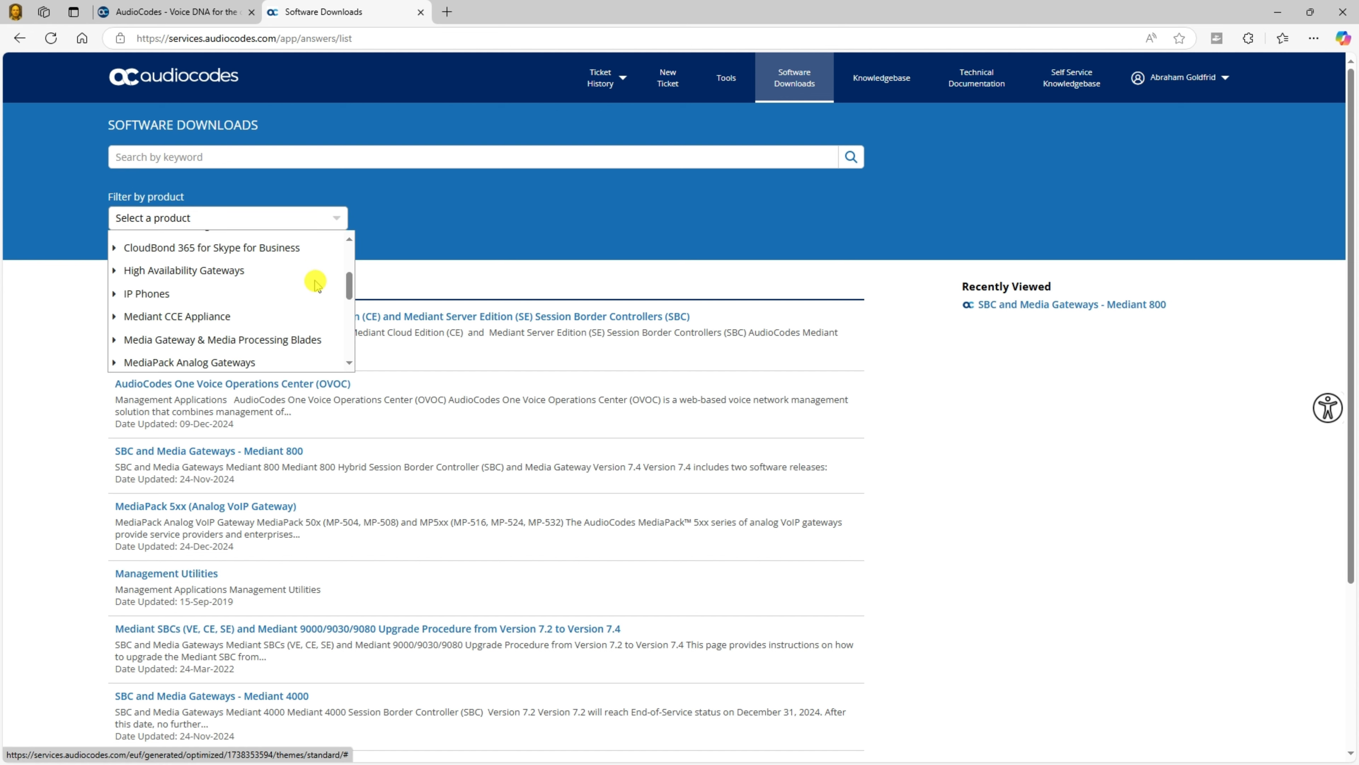
{"action": "scroll", "coordinate": [316, 282], "scroll_direction": "down", "scroll_amount": 1}
{"action": "scroll", "coordinate": [316, 282], "scroll_direction": "down", "scroll_amount": 2}
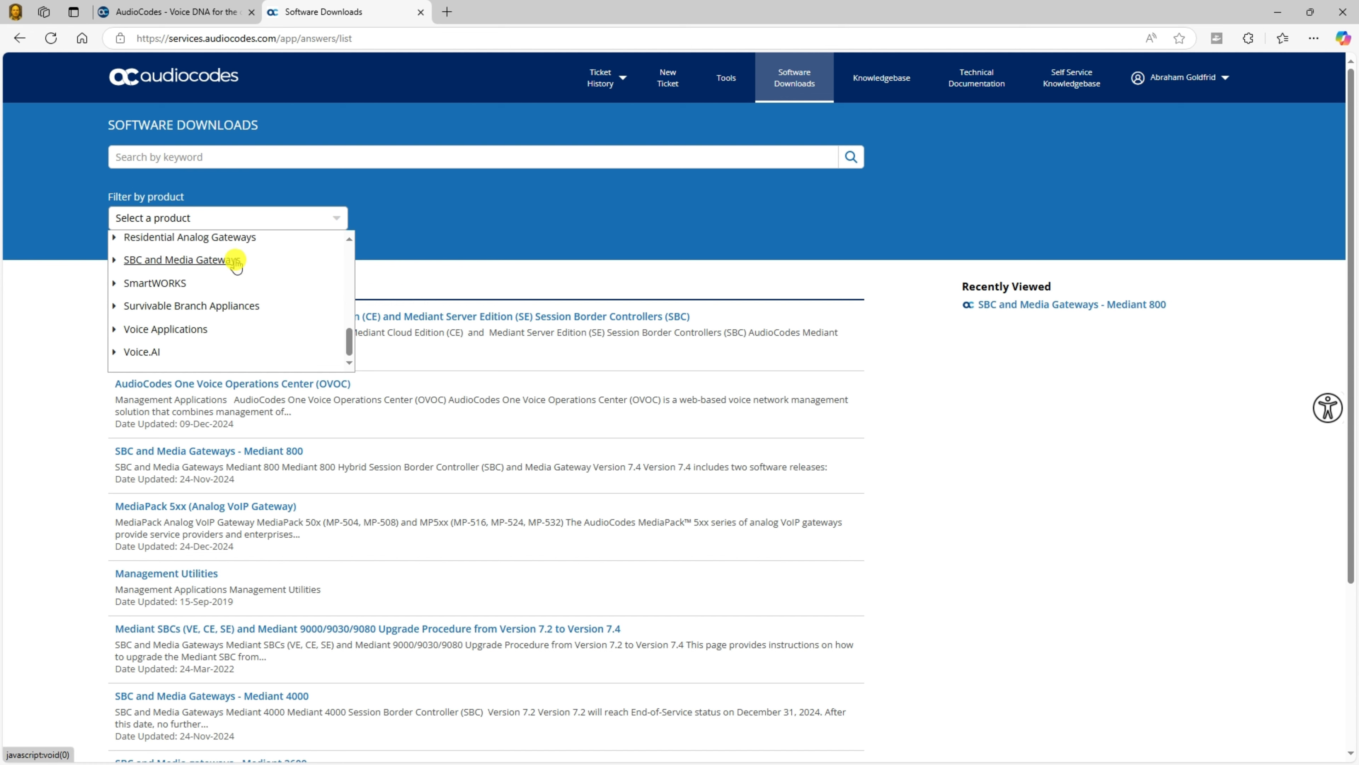
{"action": "left_click", "coordinate": [182, 259]}
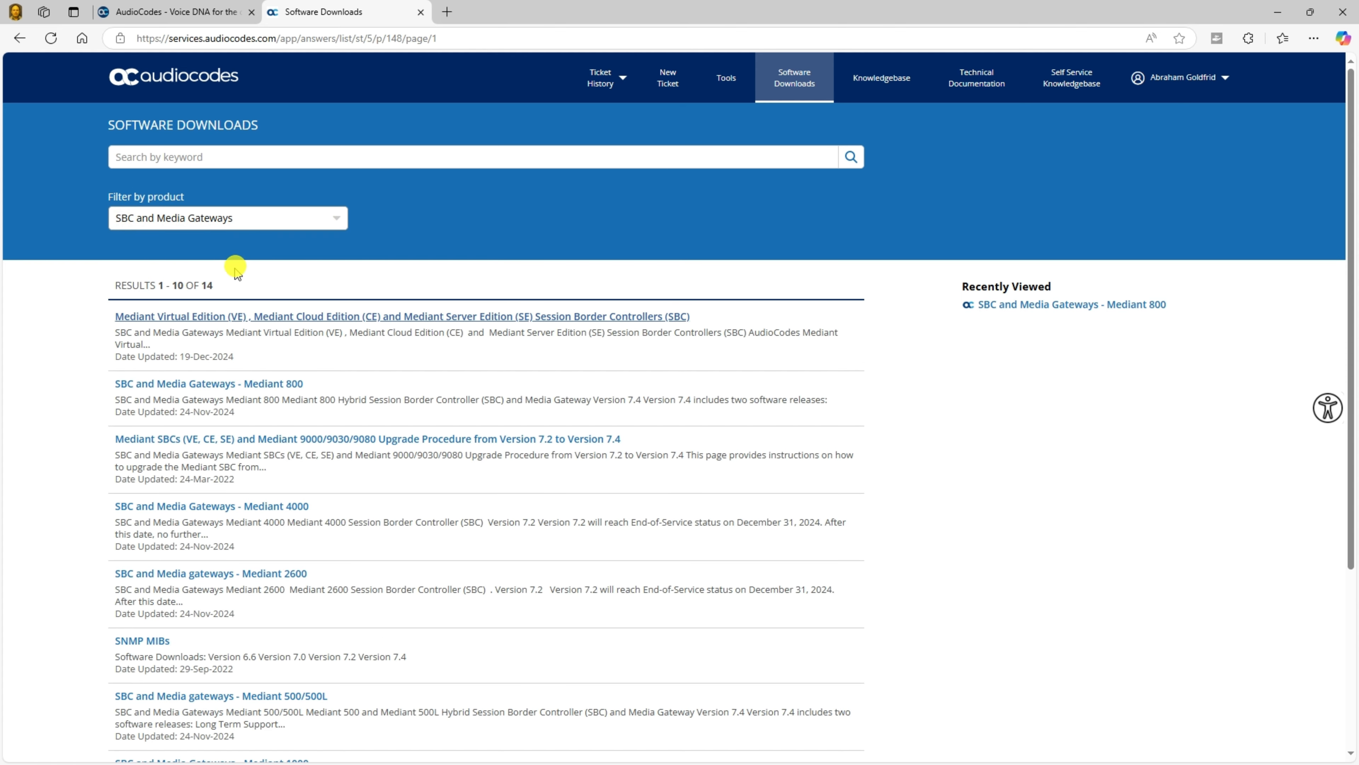
Open the SBC and Media Gateways - Mediant 800 download page from the filtered results
{"action": "scroll", "coordinate": [242, 332], "scroll_direction": "down", "scroll_amount": 1}
{"action": "scroll", "coordinate": [243, 332], "scroll_direction": "down", "scroll_amount": 2}
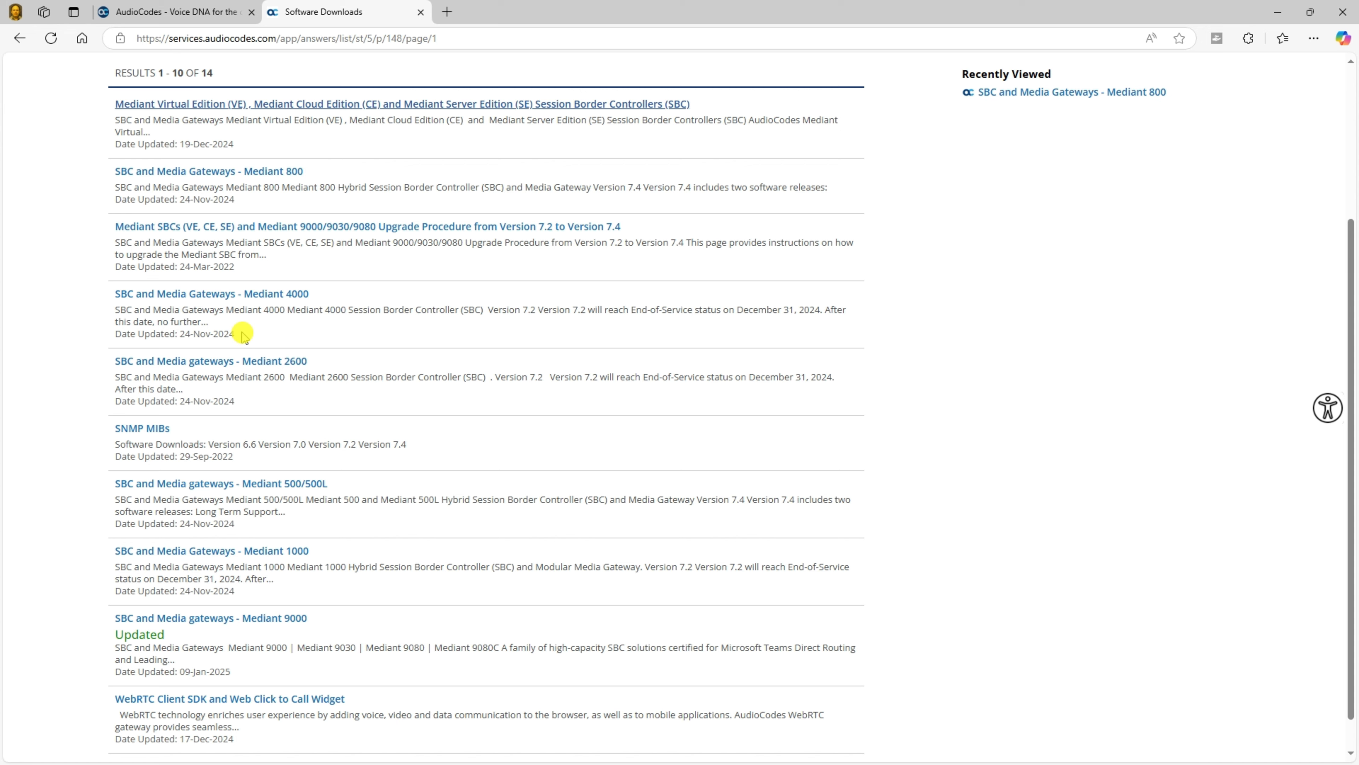
{"action": "scroll", "coordinate": [243, 332], "scroll_direction": "up", "scroll_amount": 1}
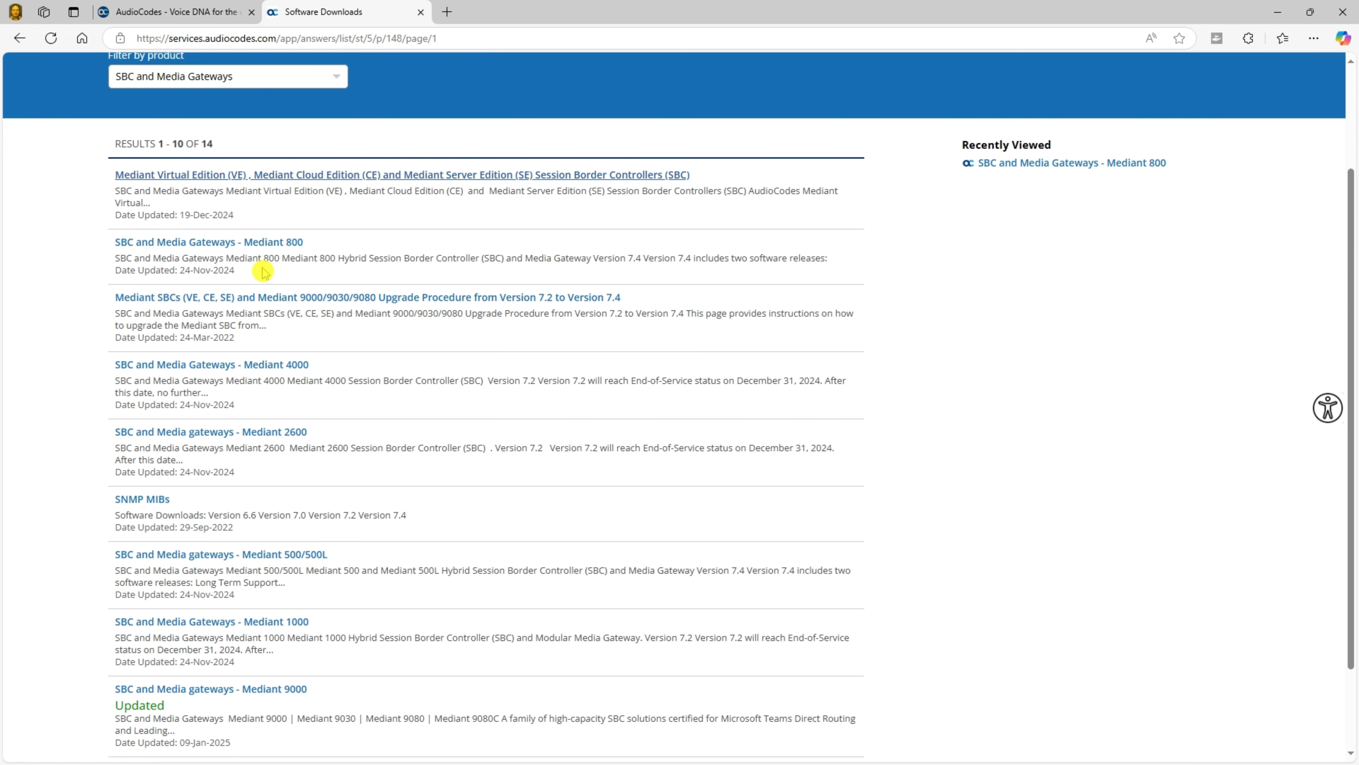
{"action": "left_click", "coordinate": [265, 244]}
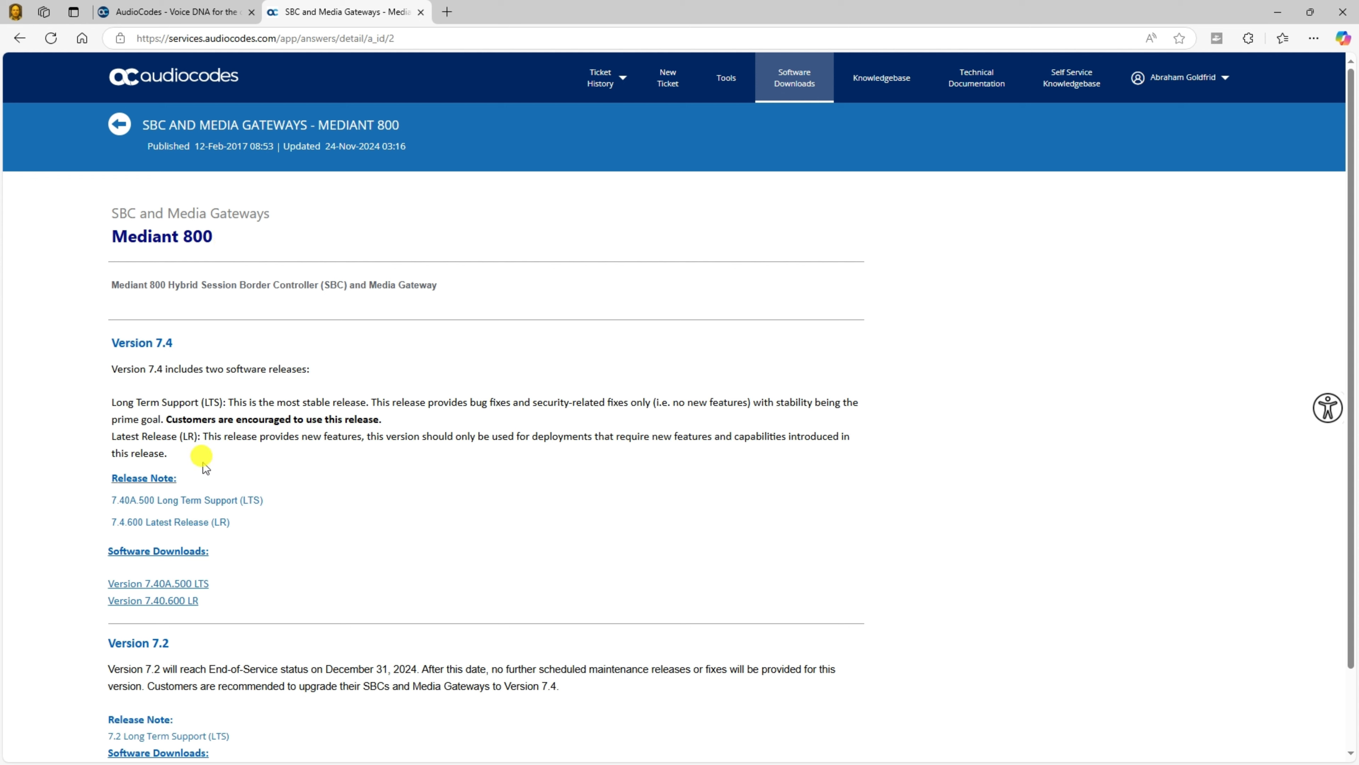
Download all files of the Version 7.40.600 LR release, agreeing to the Terms and Conditions, then check the download and close the file window
{"action": "left_click", "coordinate": [175, 602]}
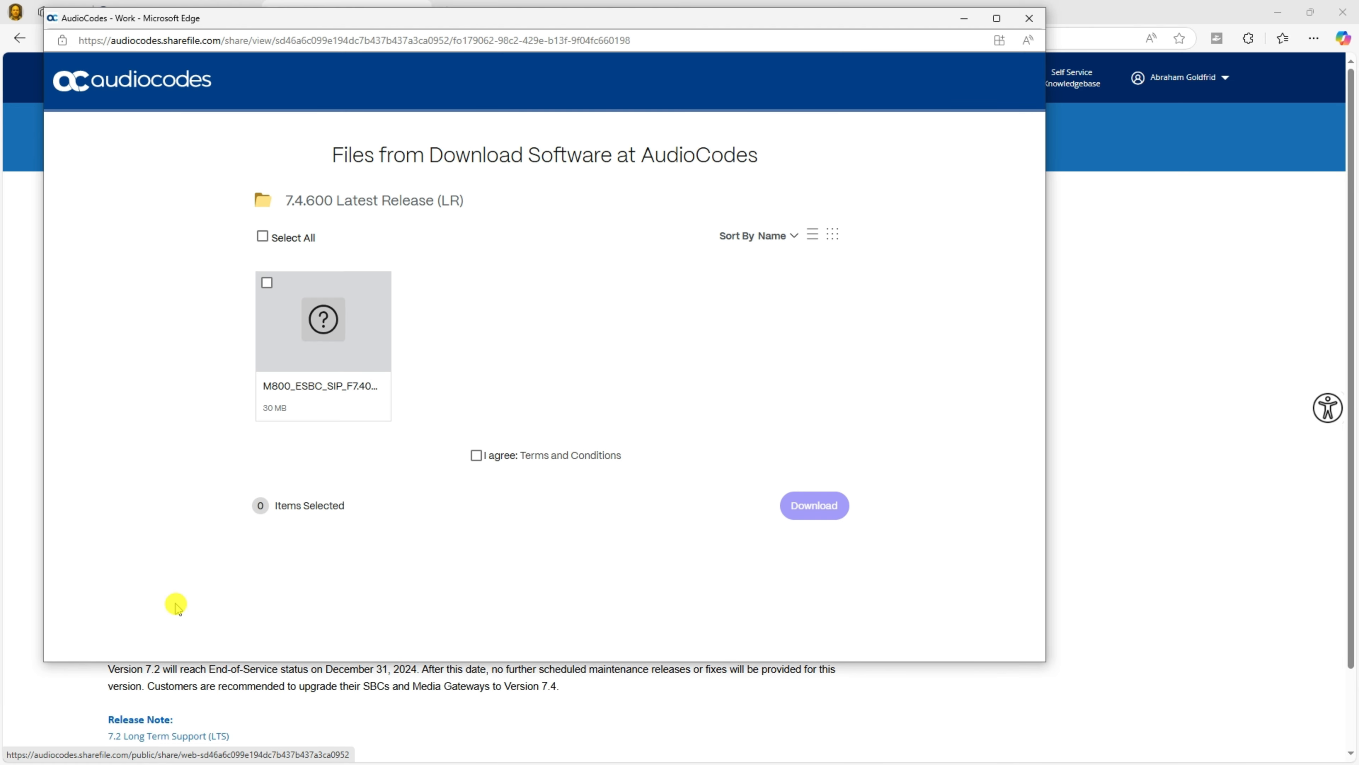
{"action": "left_click_drag", "start_coordinate": [334, 156], "coordinate": [765, 180]}
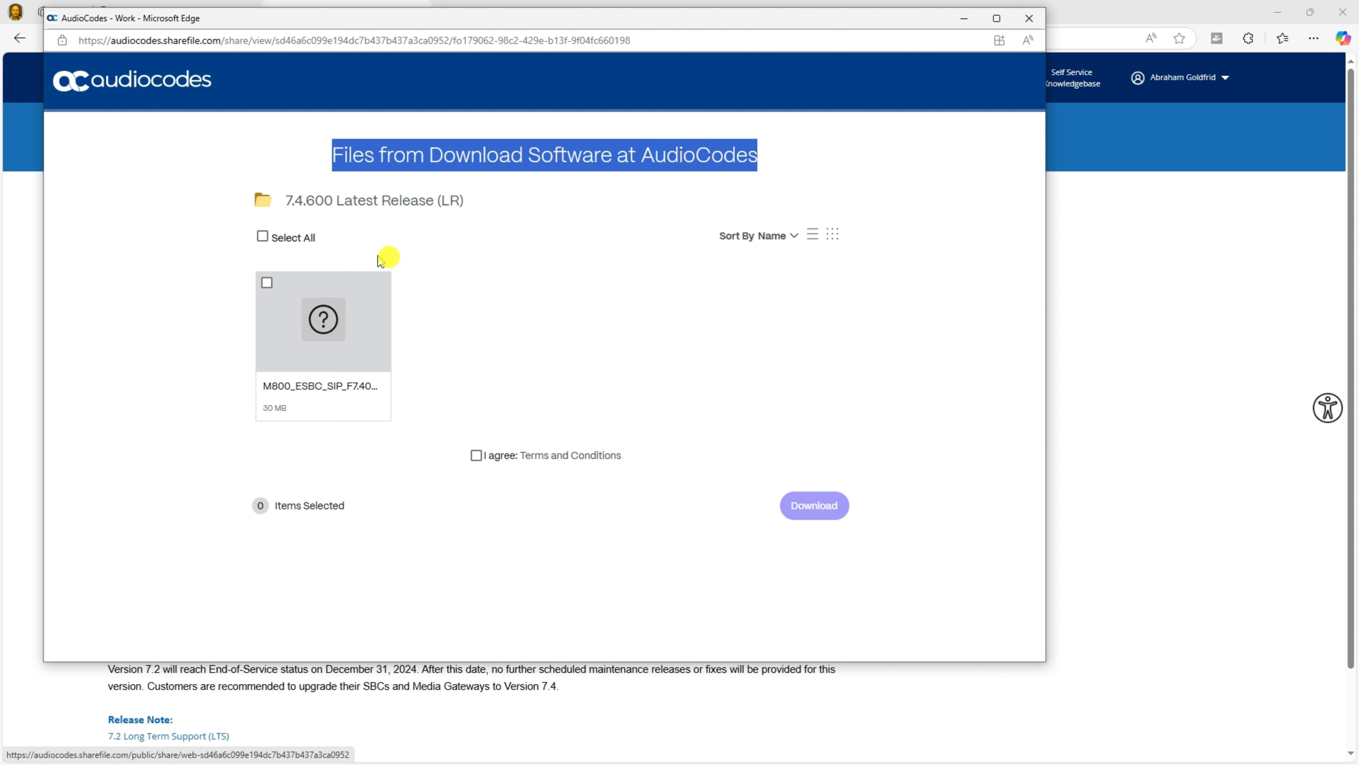
{"action": "left_click", "coordinate": [262, 238]}
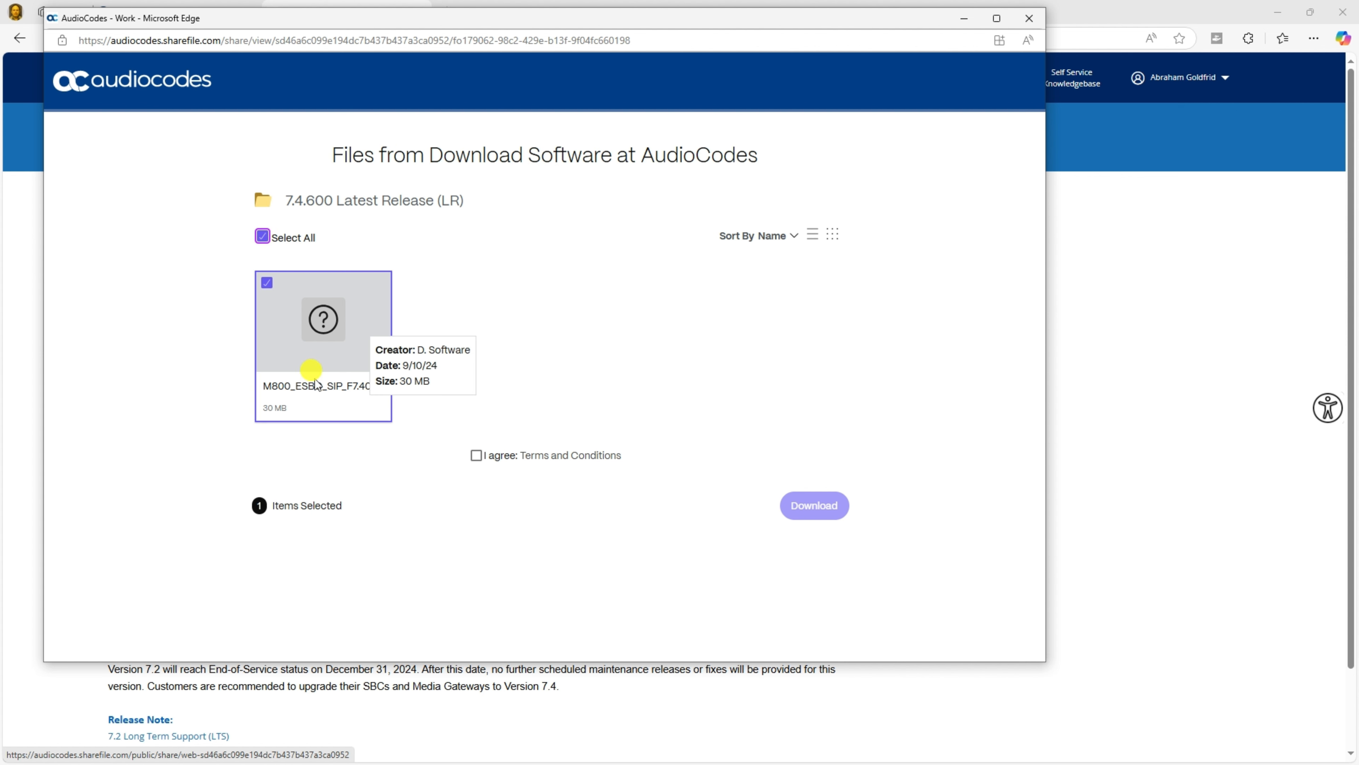
{"action": "left_click", "coordinate": [477, 456]}
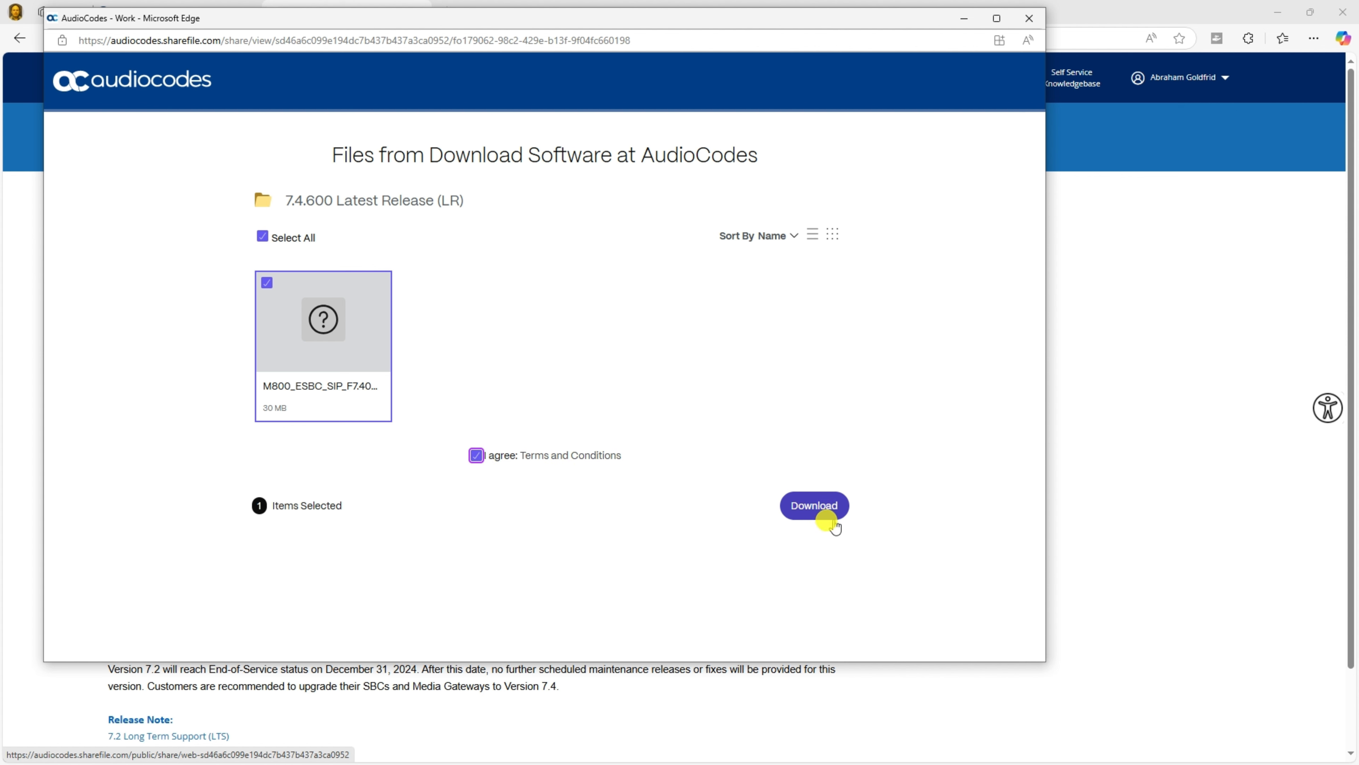
{"action": "left_click", "coordinate": [832, 506]}
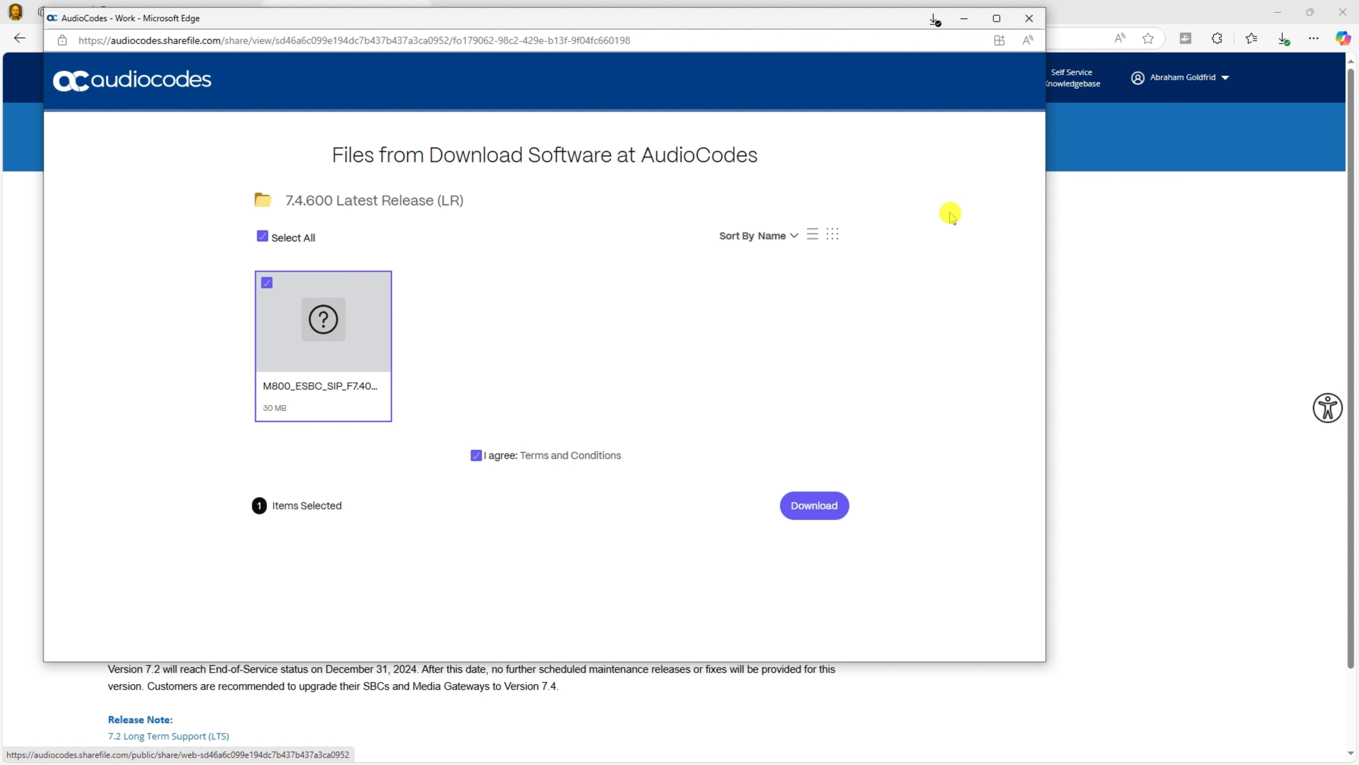
{"action": "left_click", "coordinate": [934, 20]}
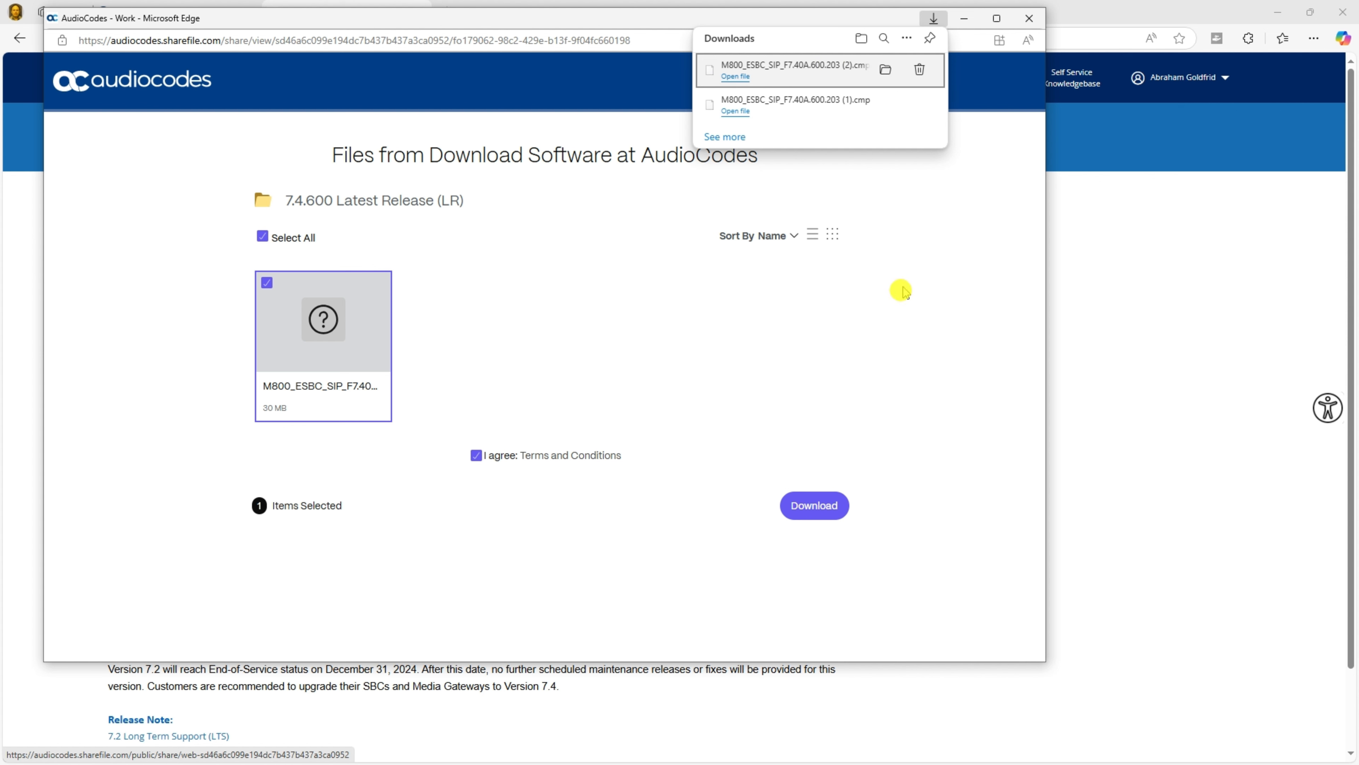
{"action": "left_click", "coordinate": [1029, 22]}
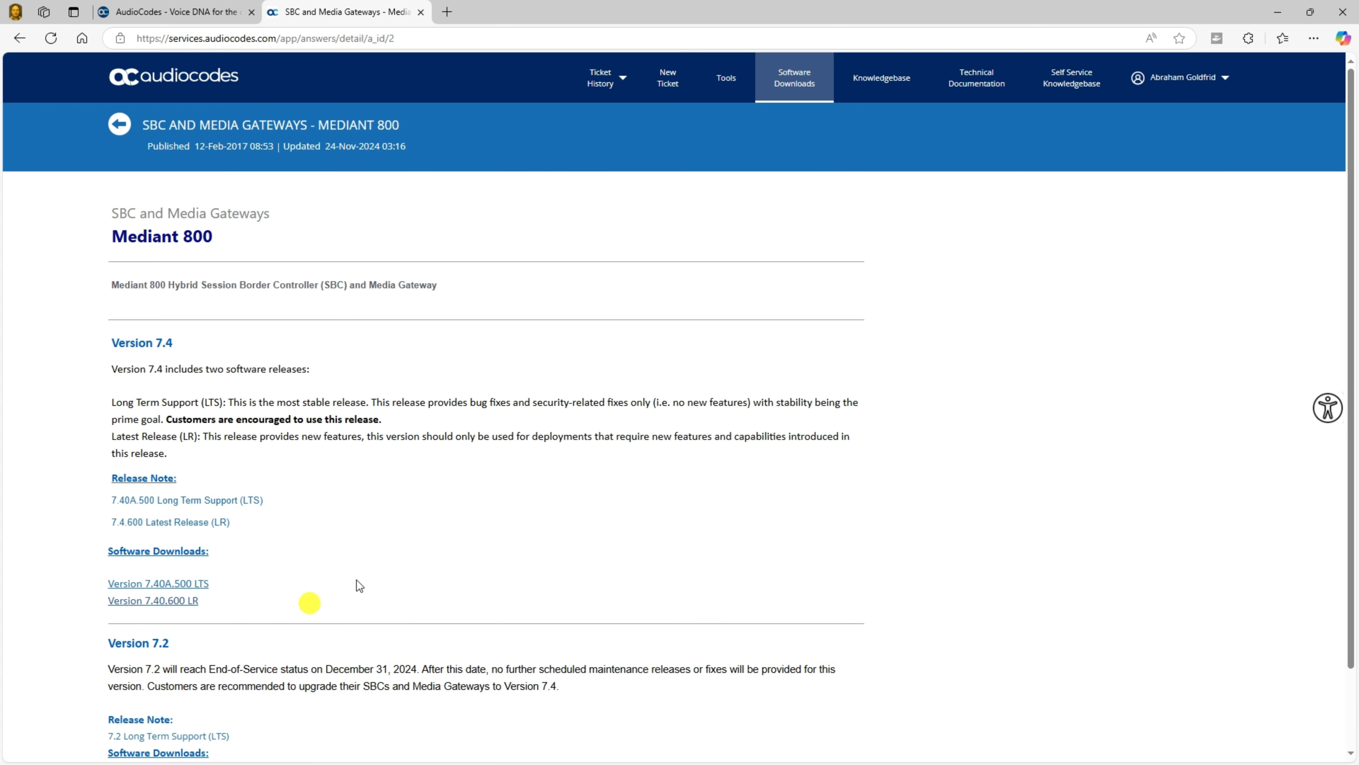
Open the device's web interface at 10.15.80.1 in a new browser tab and log in as Admin with the account password
{"action": "left_click", "coordinate": [449, 14]}
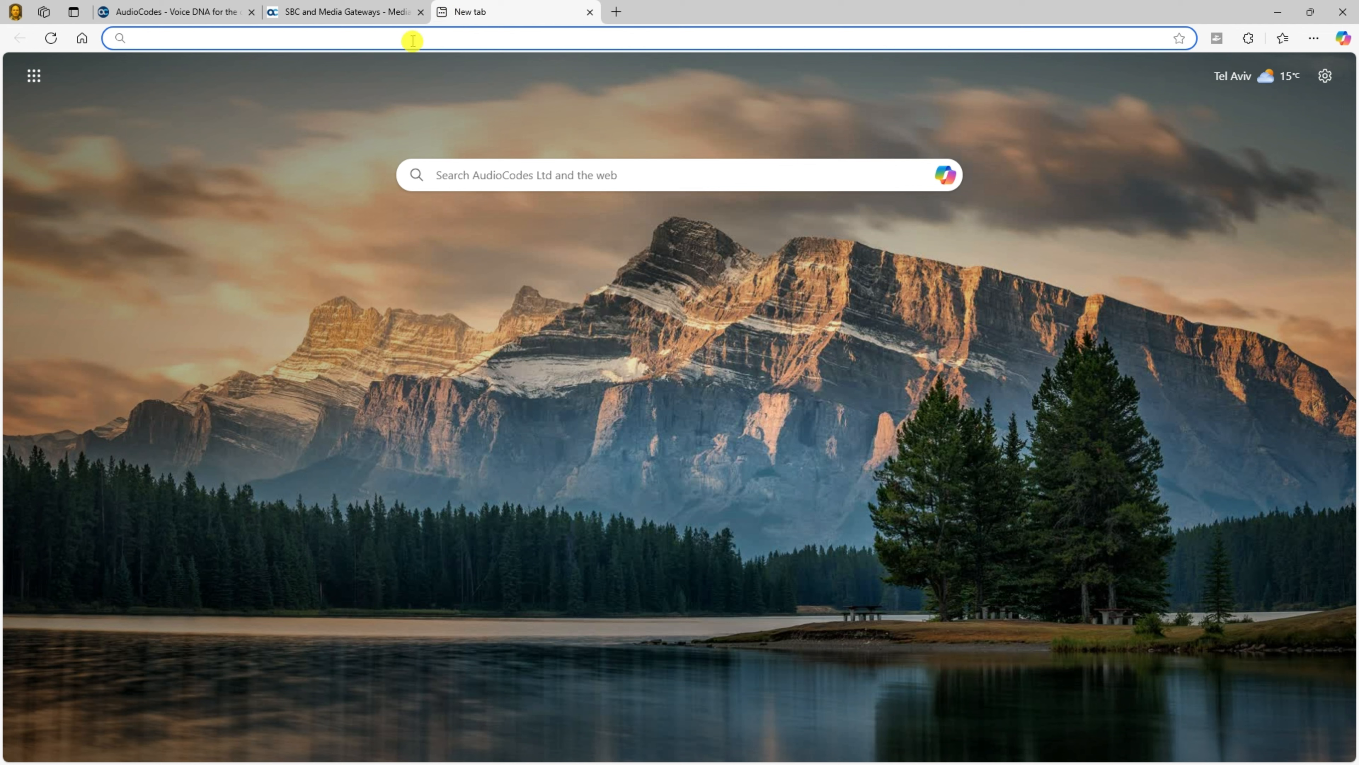
{"action": "type", "text": "10."}
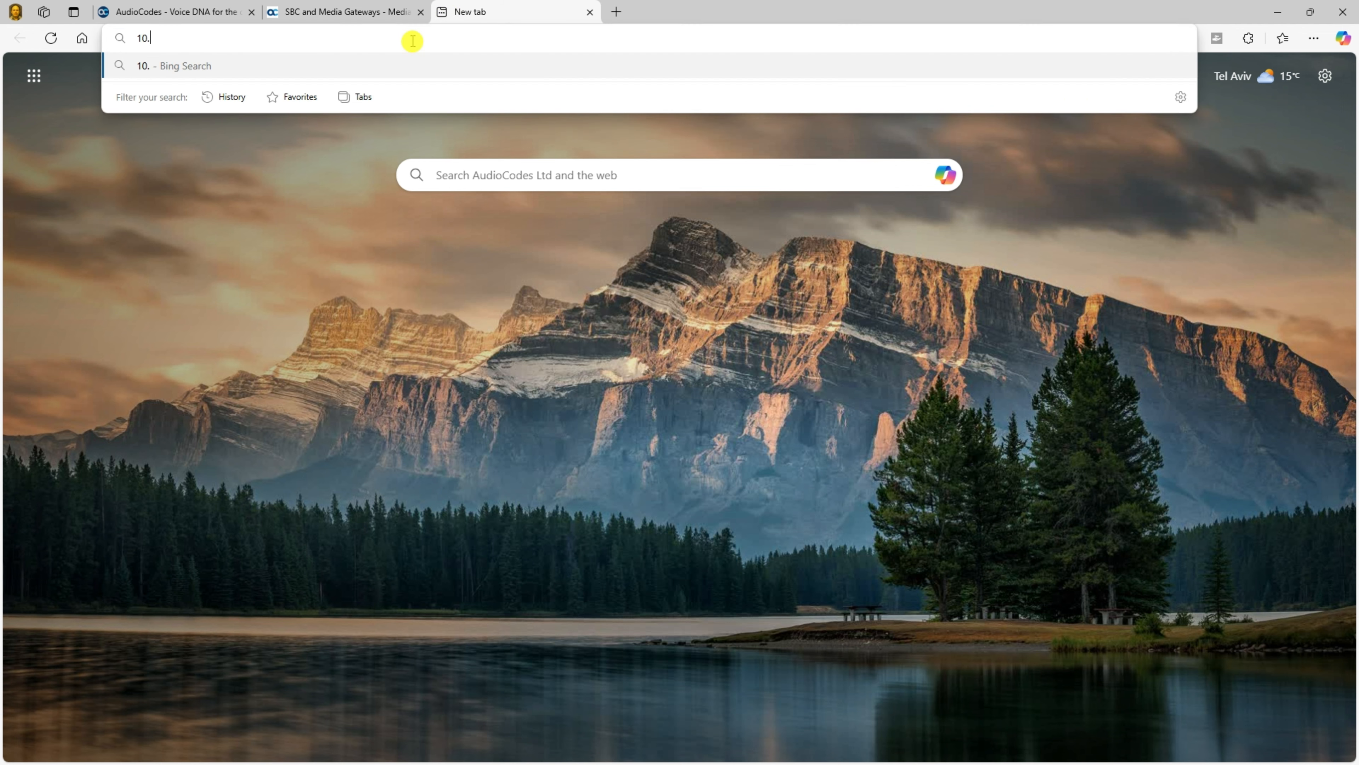
{"action": "type", "text": "15.80.1"}
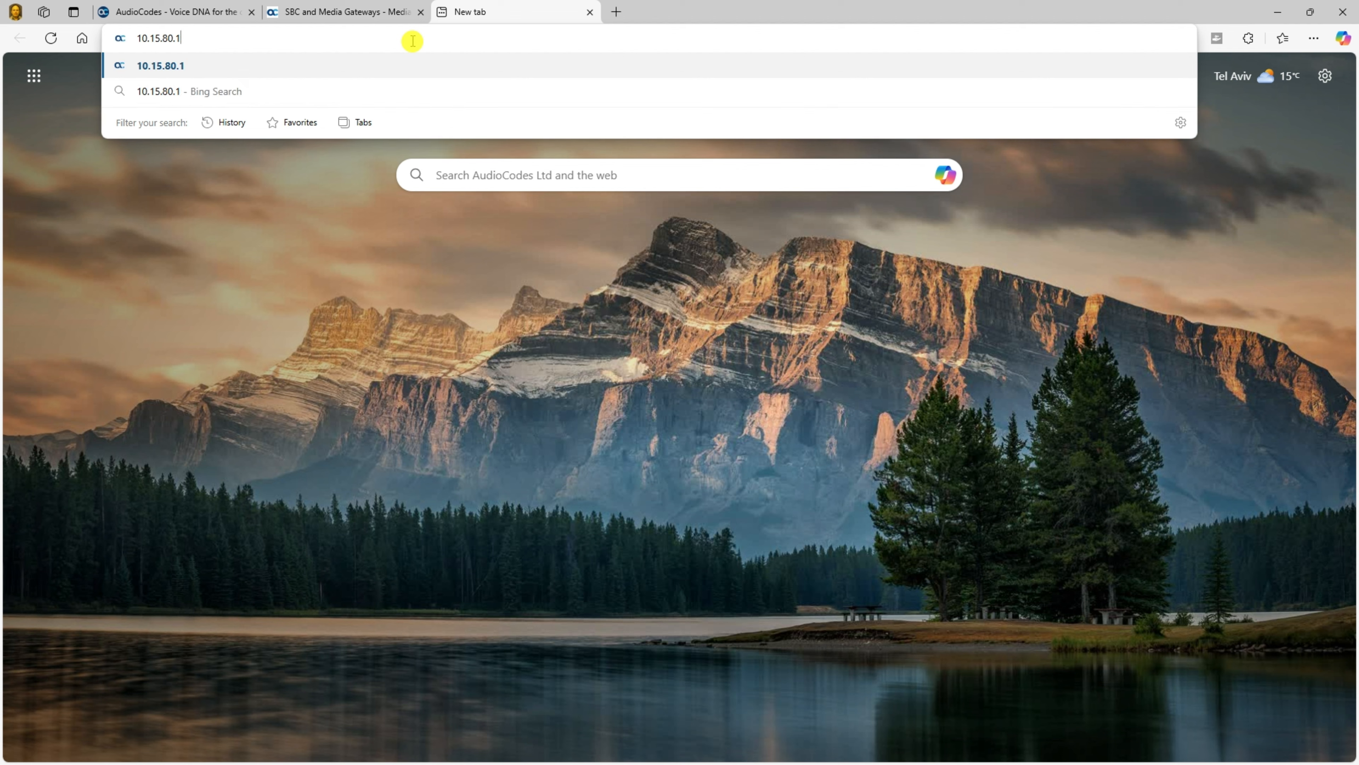
{"action": "left_click", "coordinate": [266, 66]}
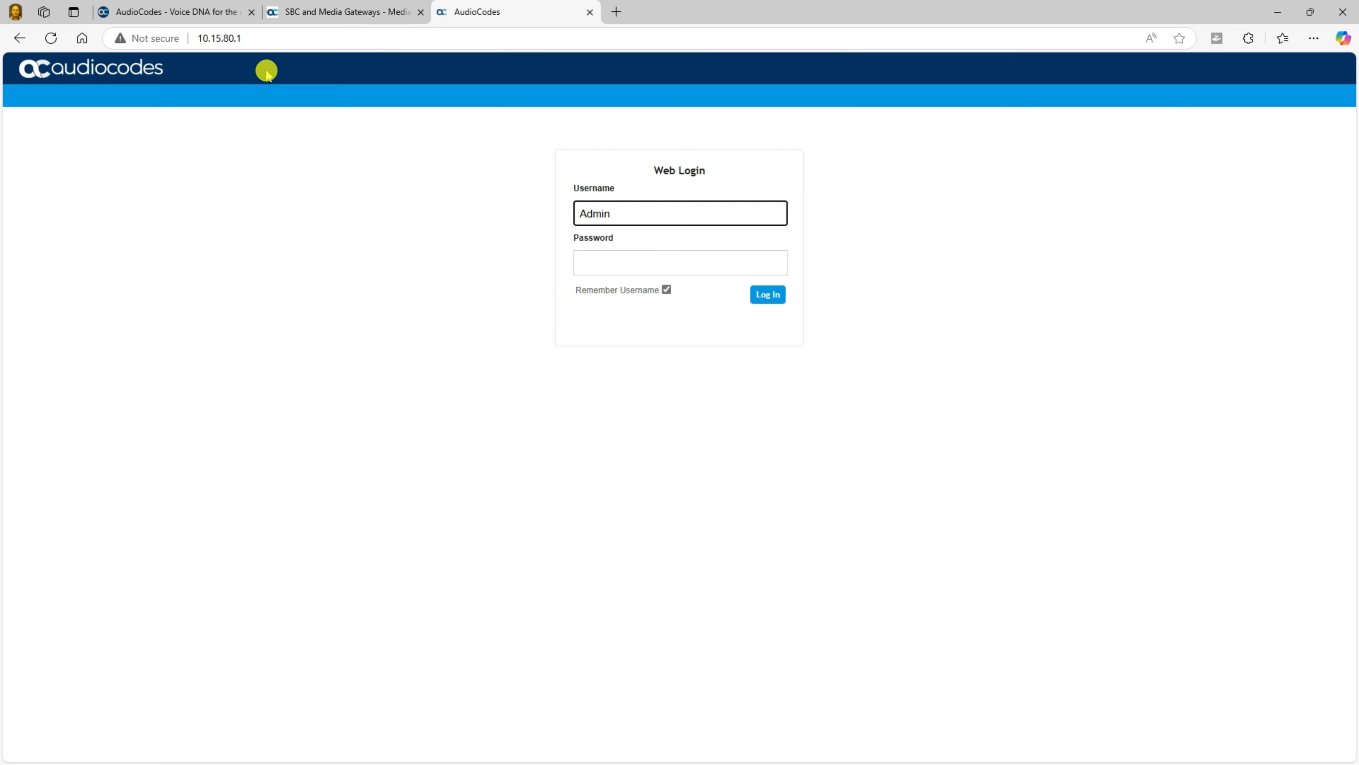
{"action": "left_click", "coordinate": [601, 262]}
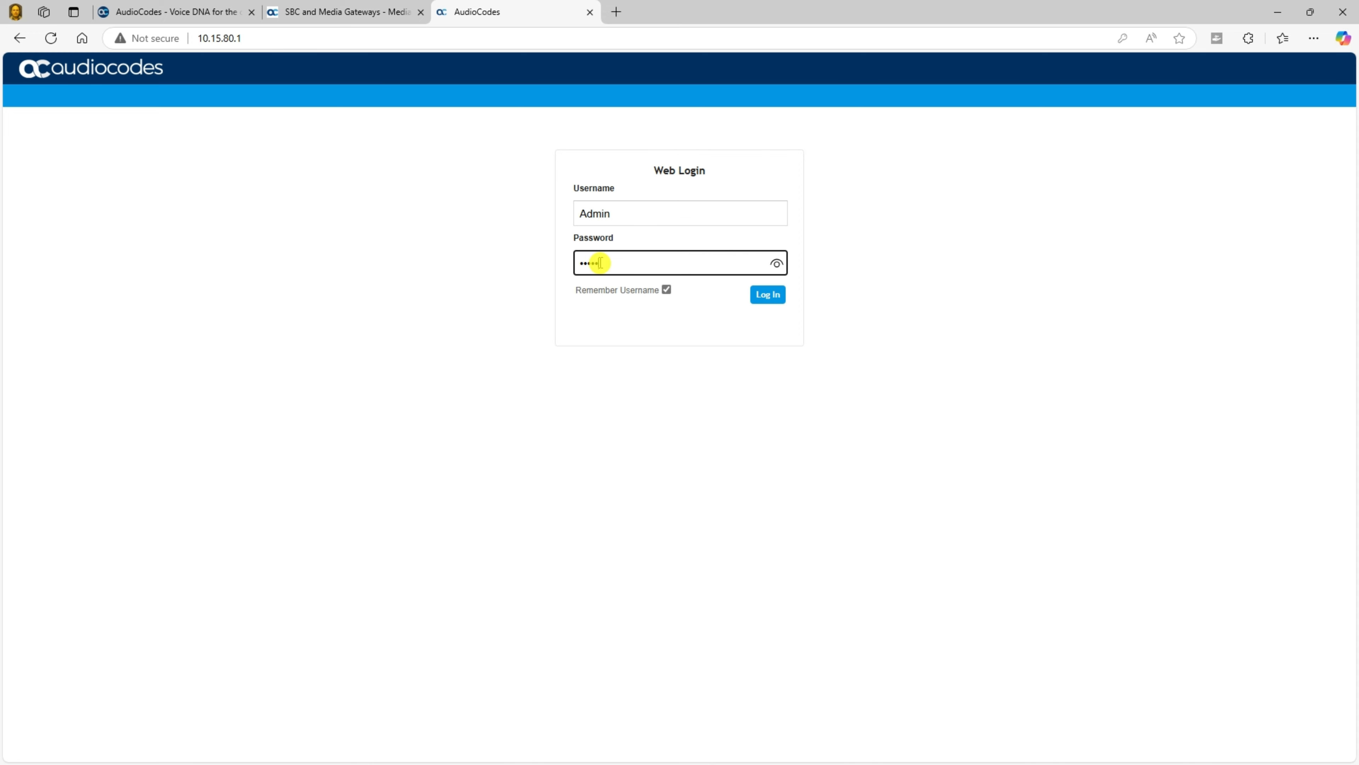
{"action": "left_click", "coordinate": [767, 295]}
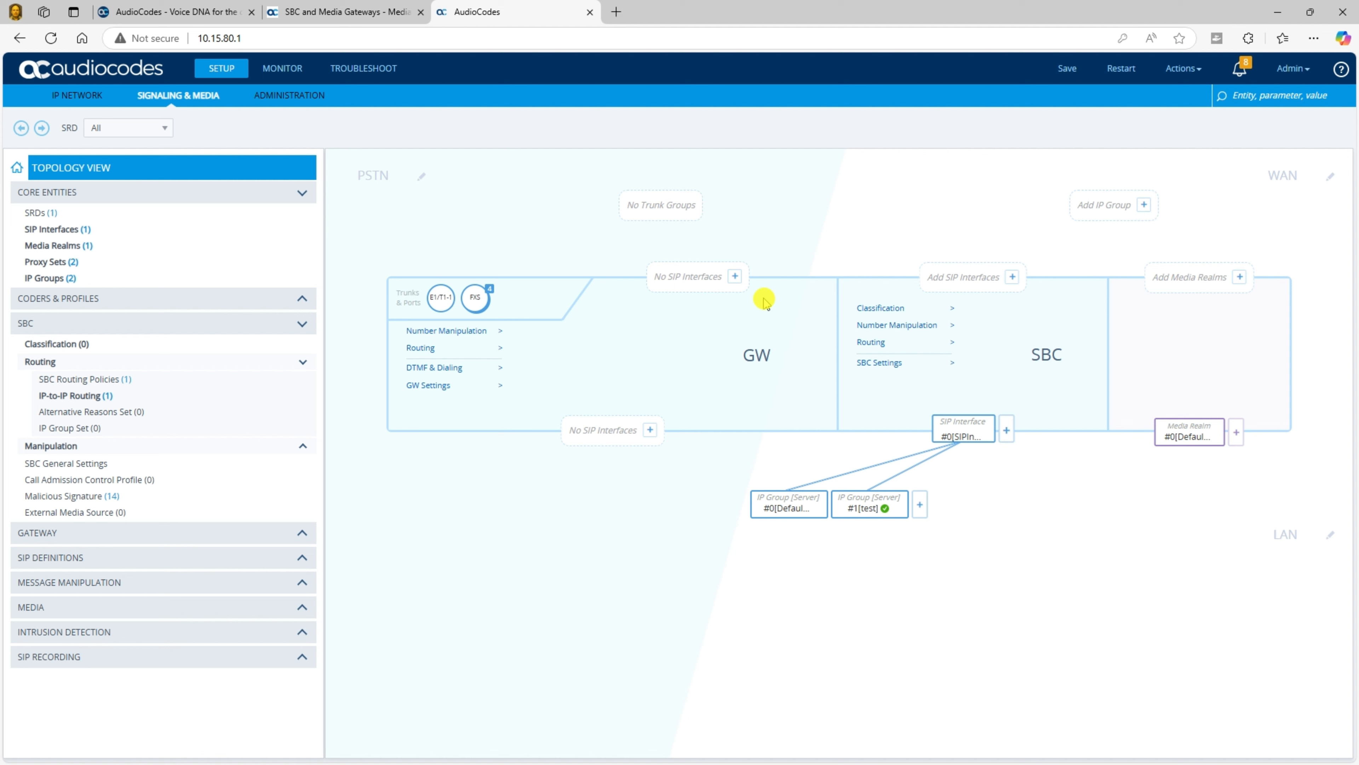
Save the device configuration and start the Software Upgrade wizard
{"action": "left_click", "coordinate": [1069, 68]}
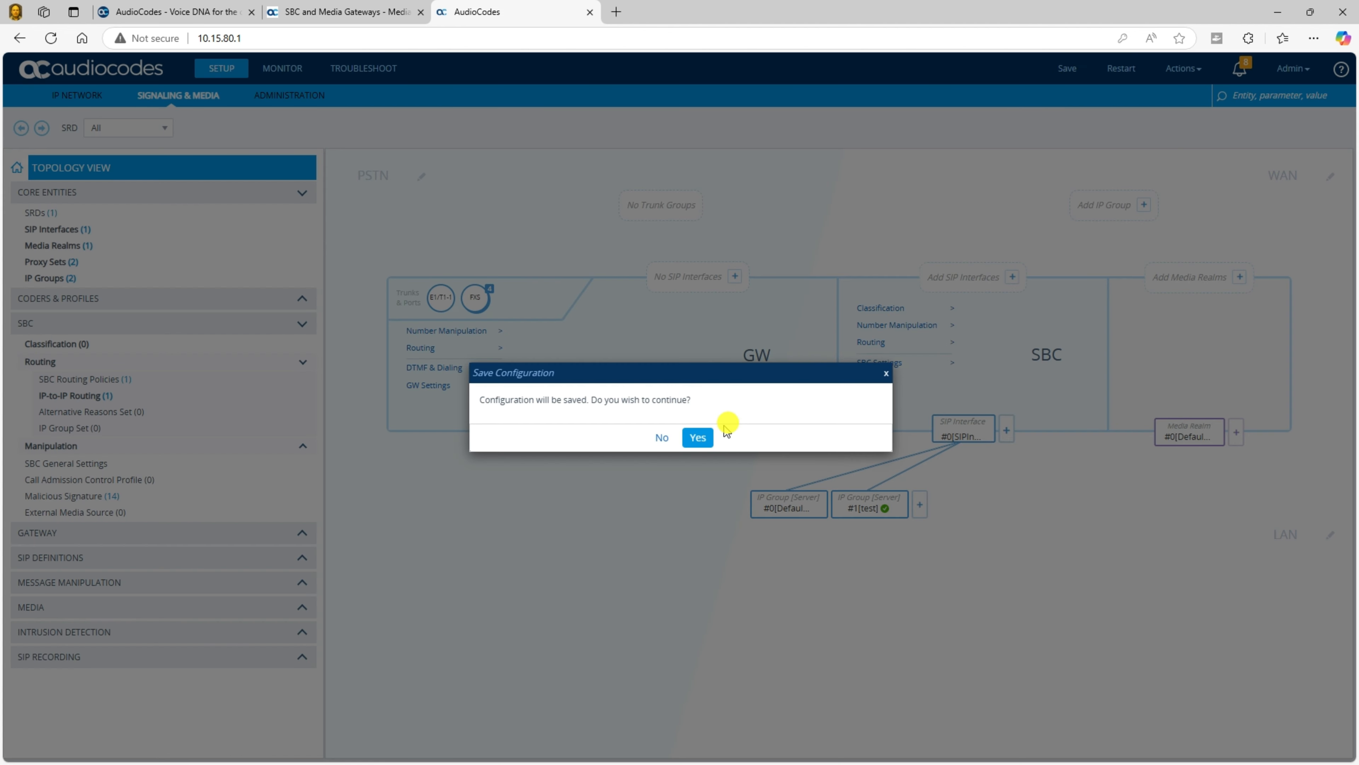
{"action": "left_click", "coordinate": [701, 441]}
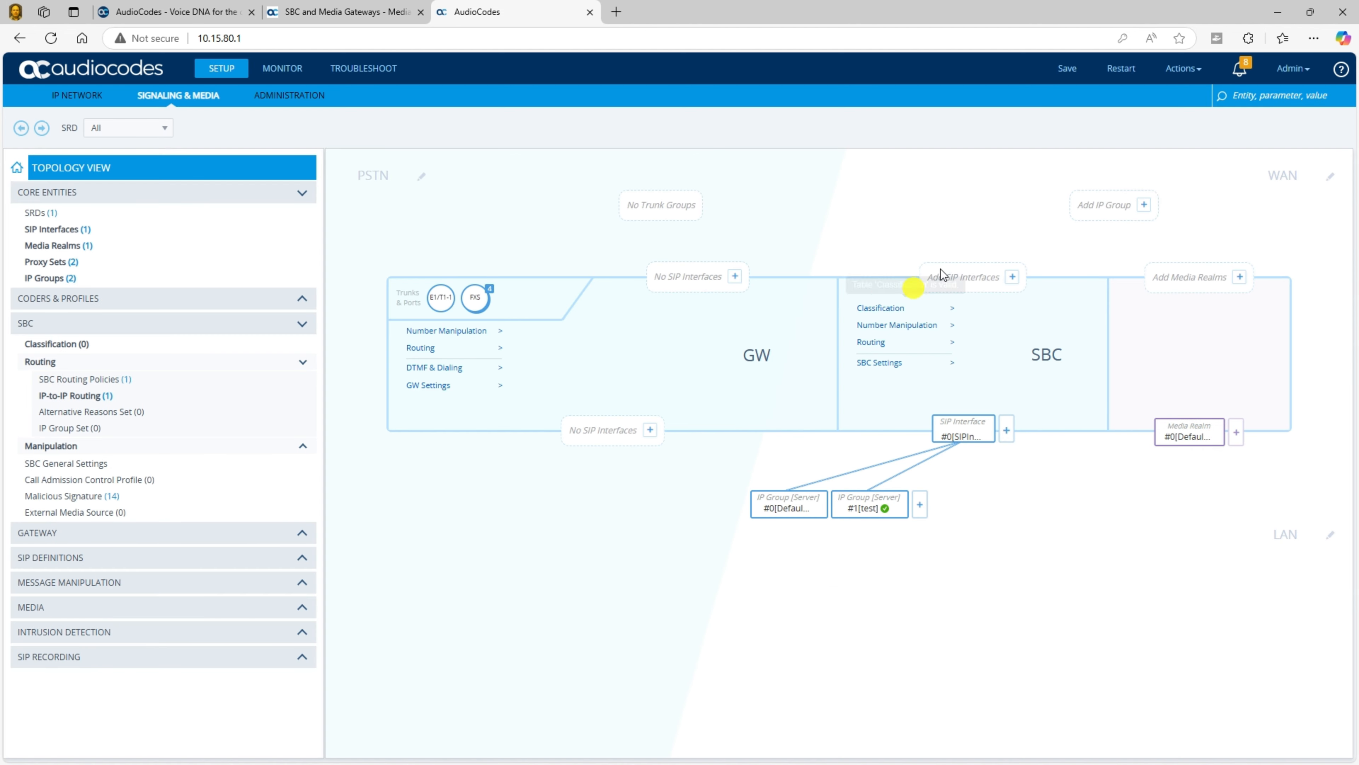
{"action": "left_click", "coordinate": [1182, 69]}
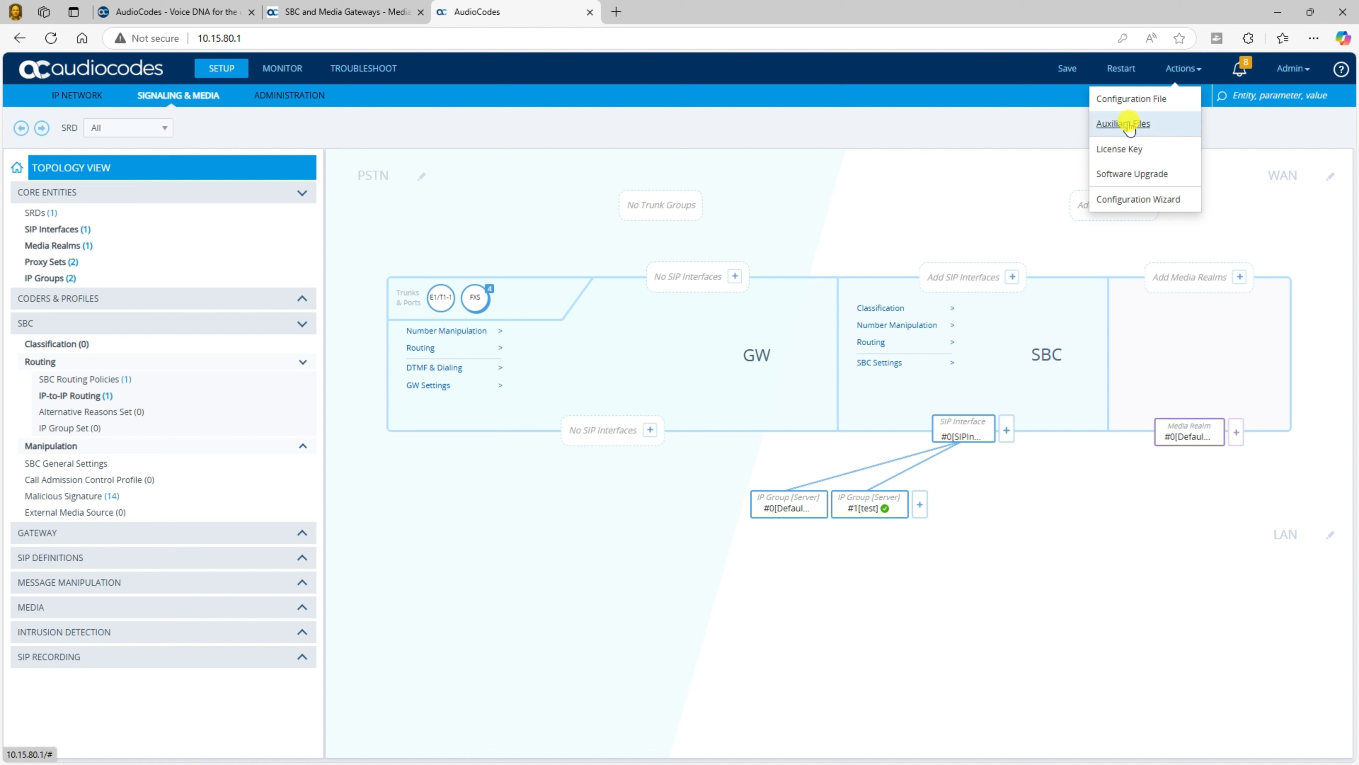
{"action": "left_click", "coordinate": [1126, 172]}
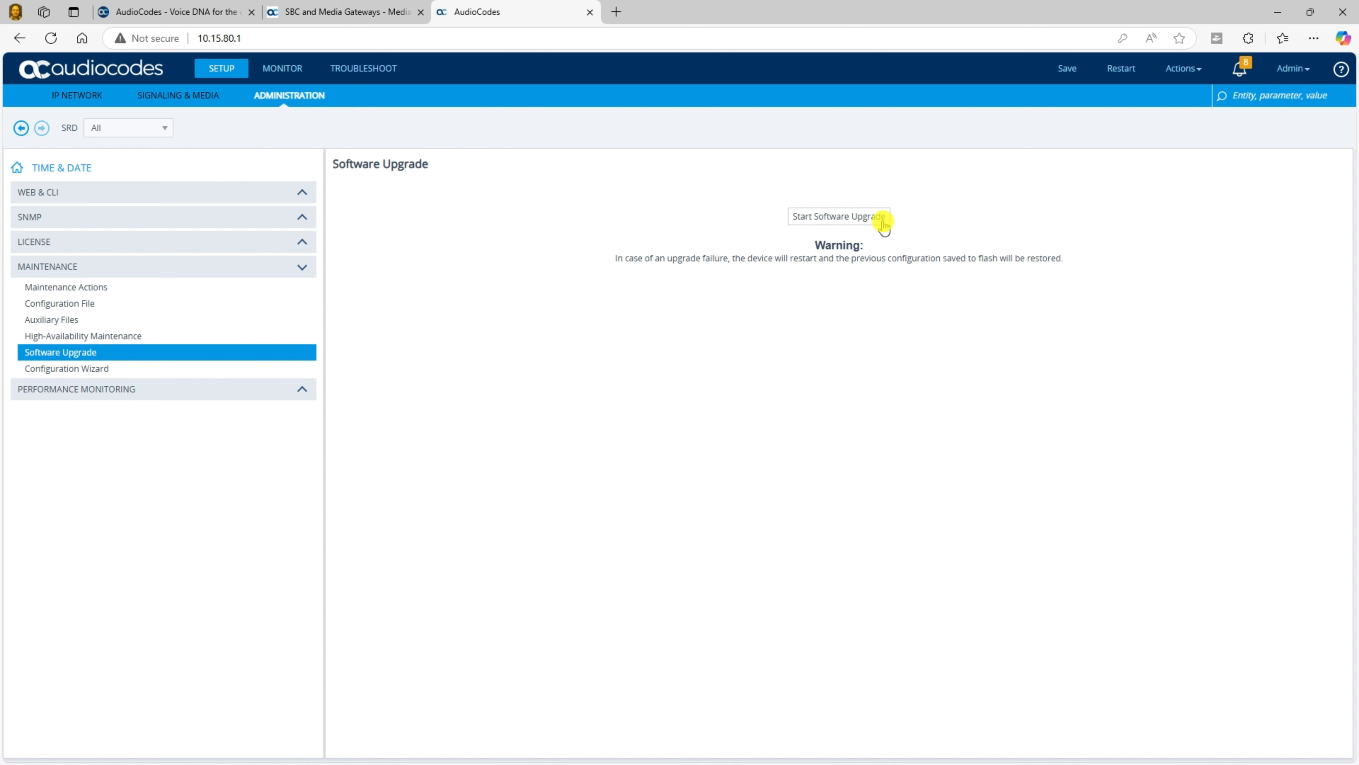
{"action": "left_click", "coordinate": [844, 217]}
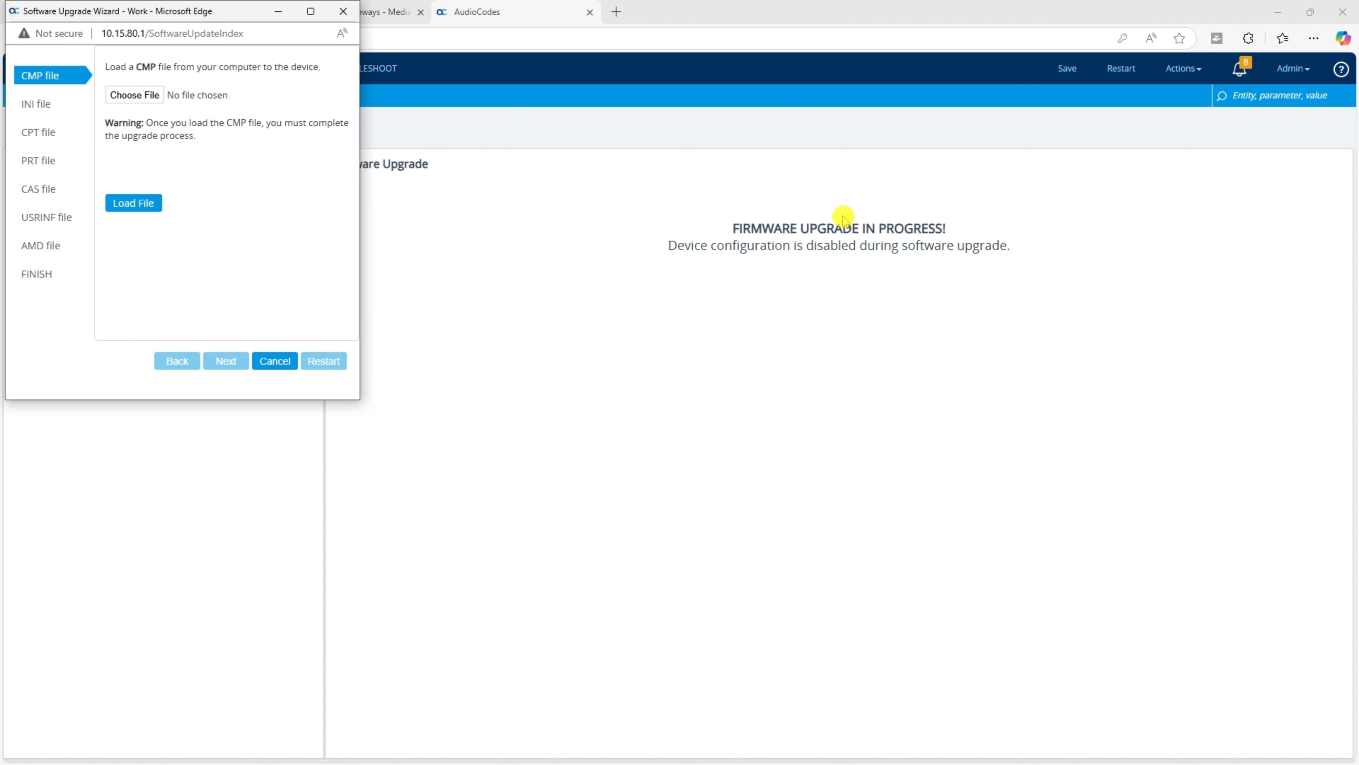
Select M800_ESBC_SIP_F7.40A.600.203.cmp from the Desktop's Software folder as the CMP file and load it to the device
{"action": "left_click", "coordinate": [137, 97]}
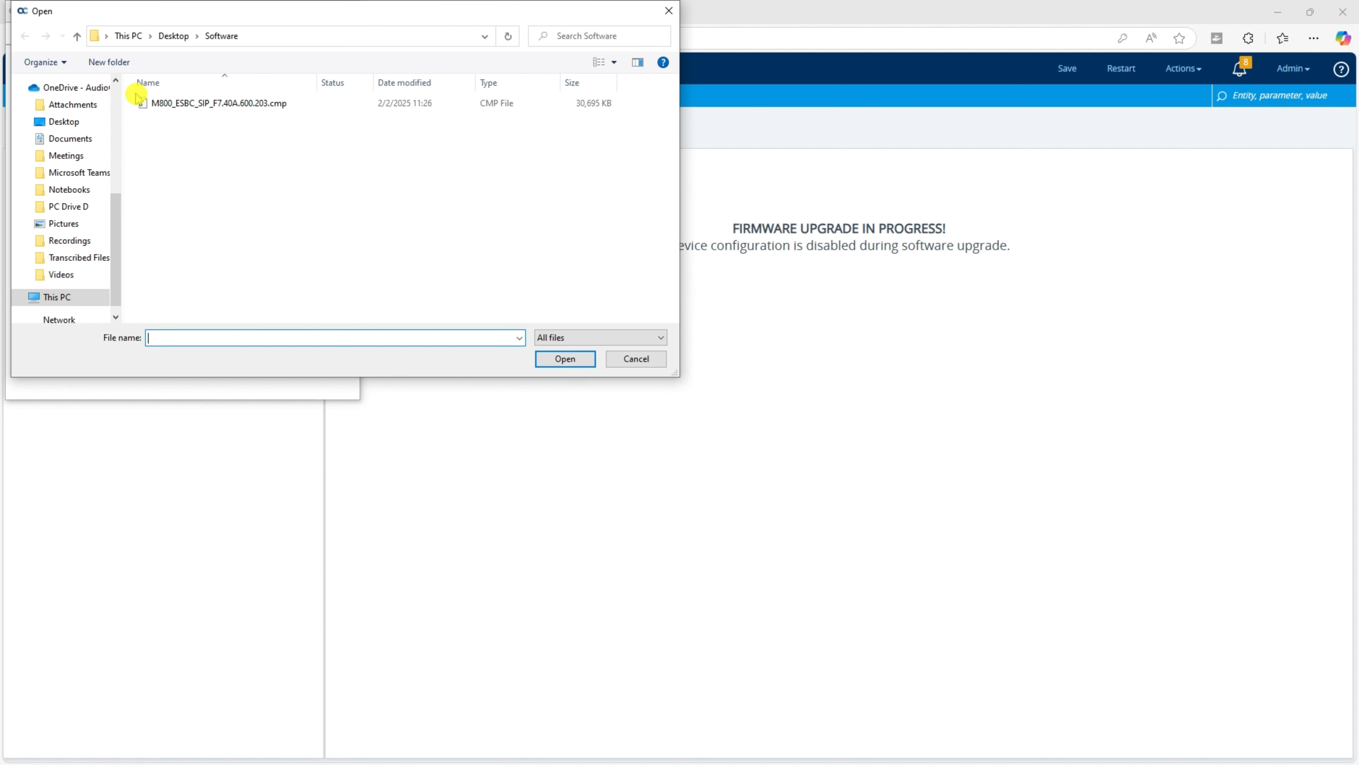
{"action": "left_click", "coordinate": [169, 104]}
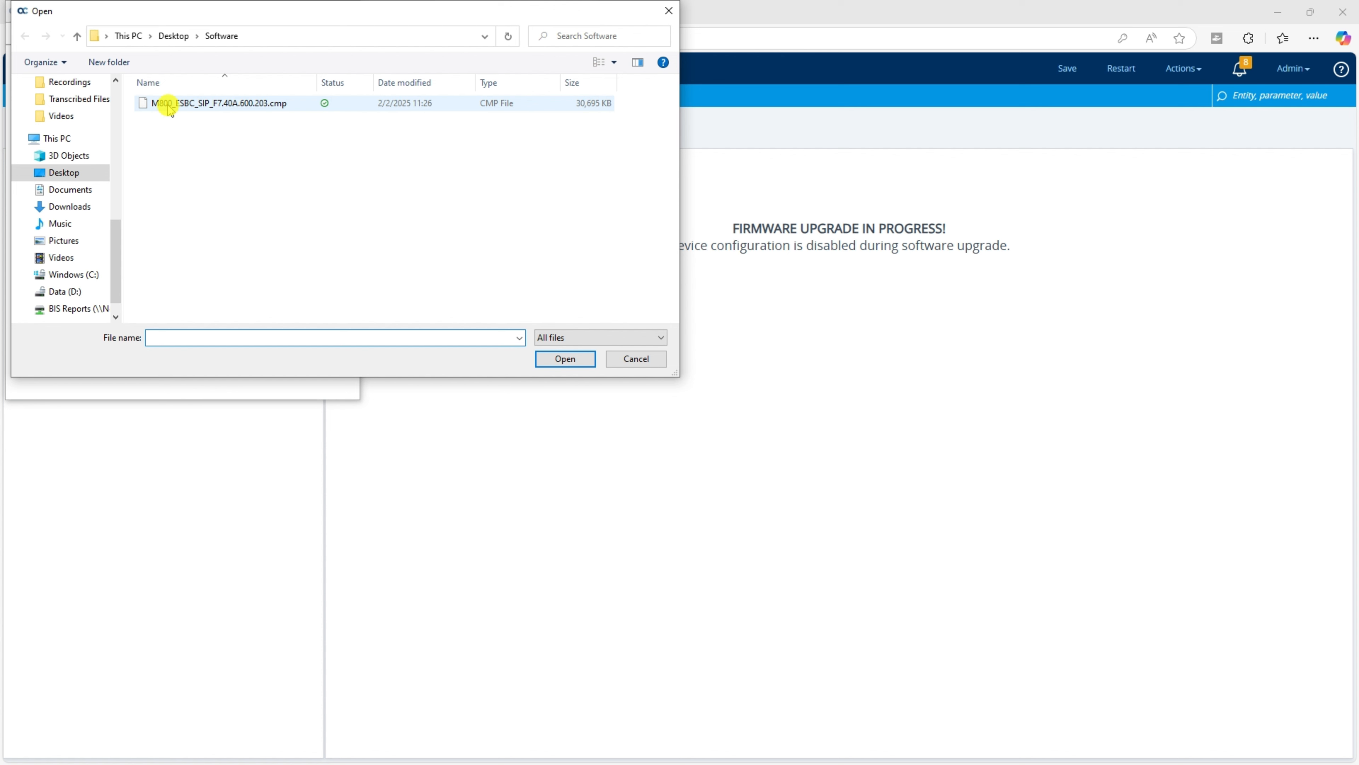
{"action": "left_click", "coordinate": [168, 104]}
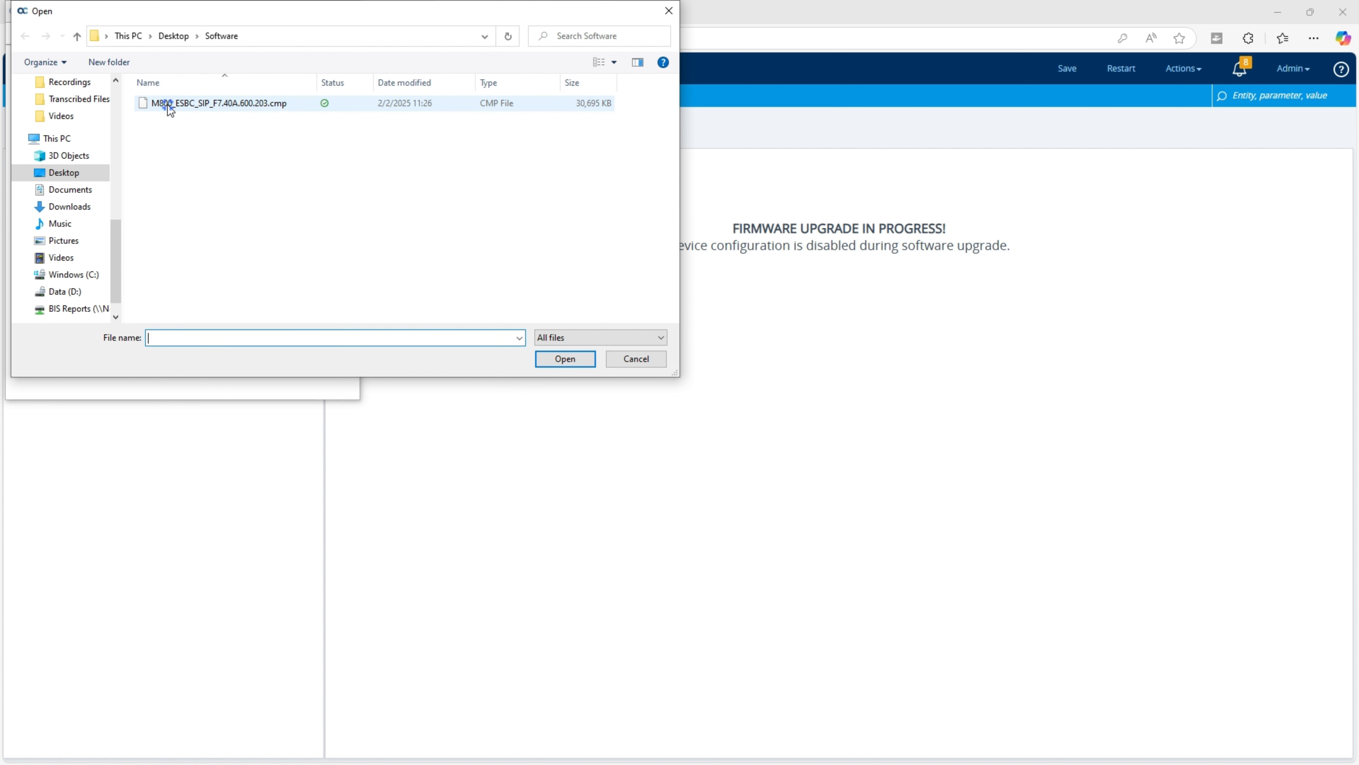
{"action": "left_click", "coordinate": [168, 103]}
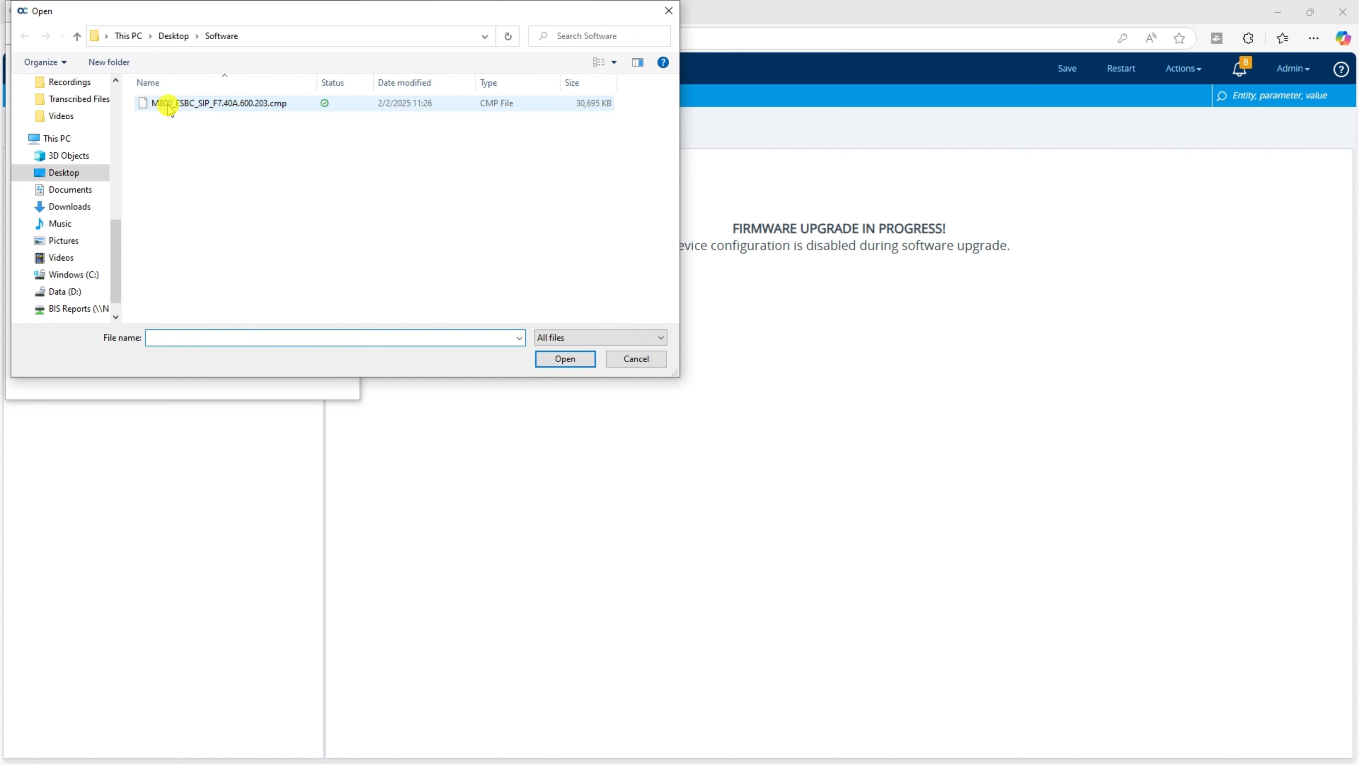
{"action": "left_click", "coordinate": [168, 103]}
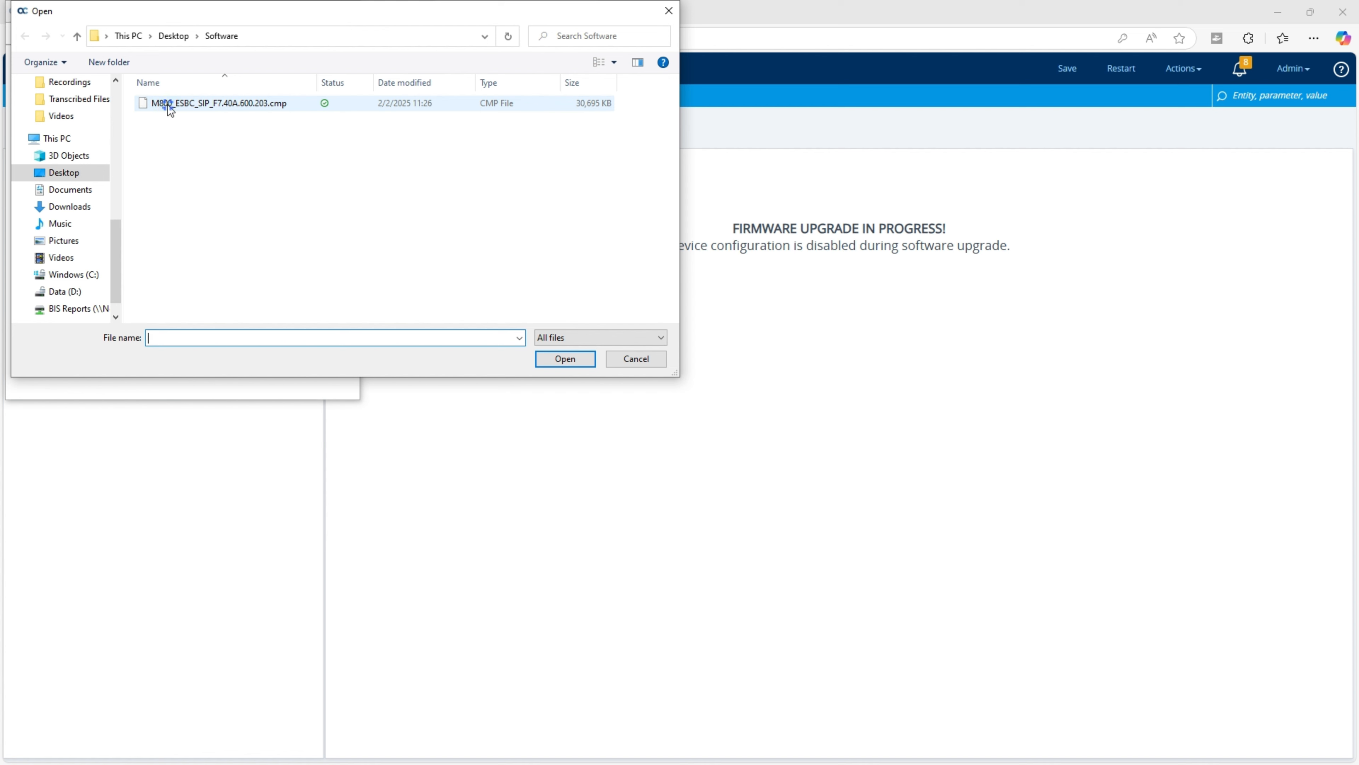
{"action": "left_click", "coordinate": [168, 104]}
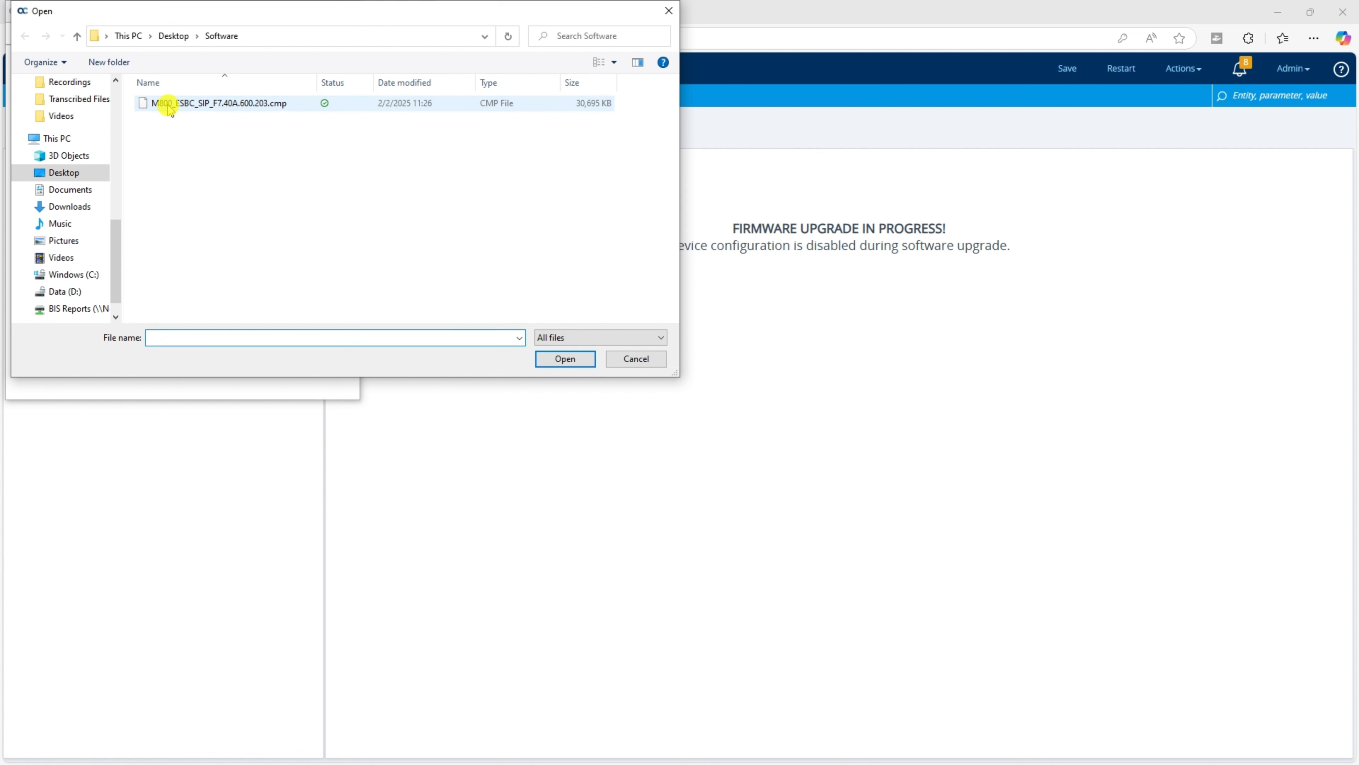
{"action": "left_click", "coordinate": [168, 104]}
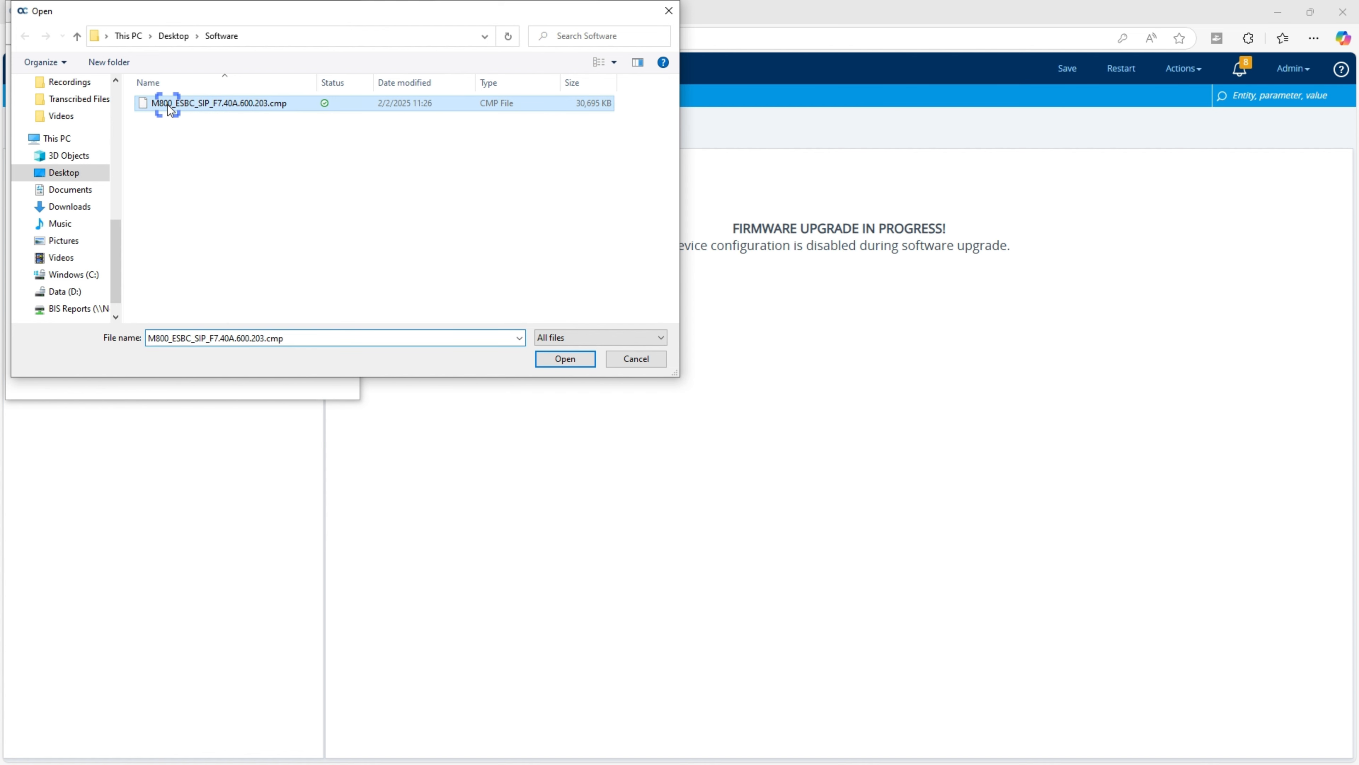
{"action": "left_click", "coordinate": [565, 359]}
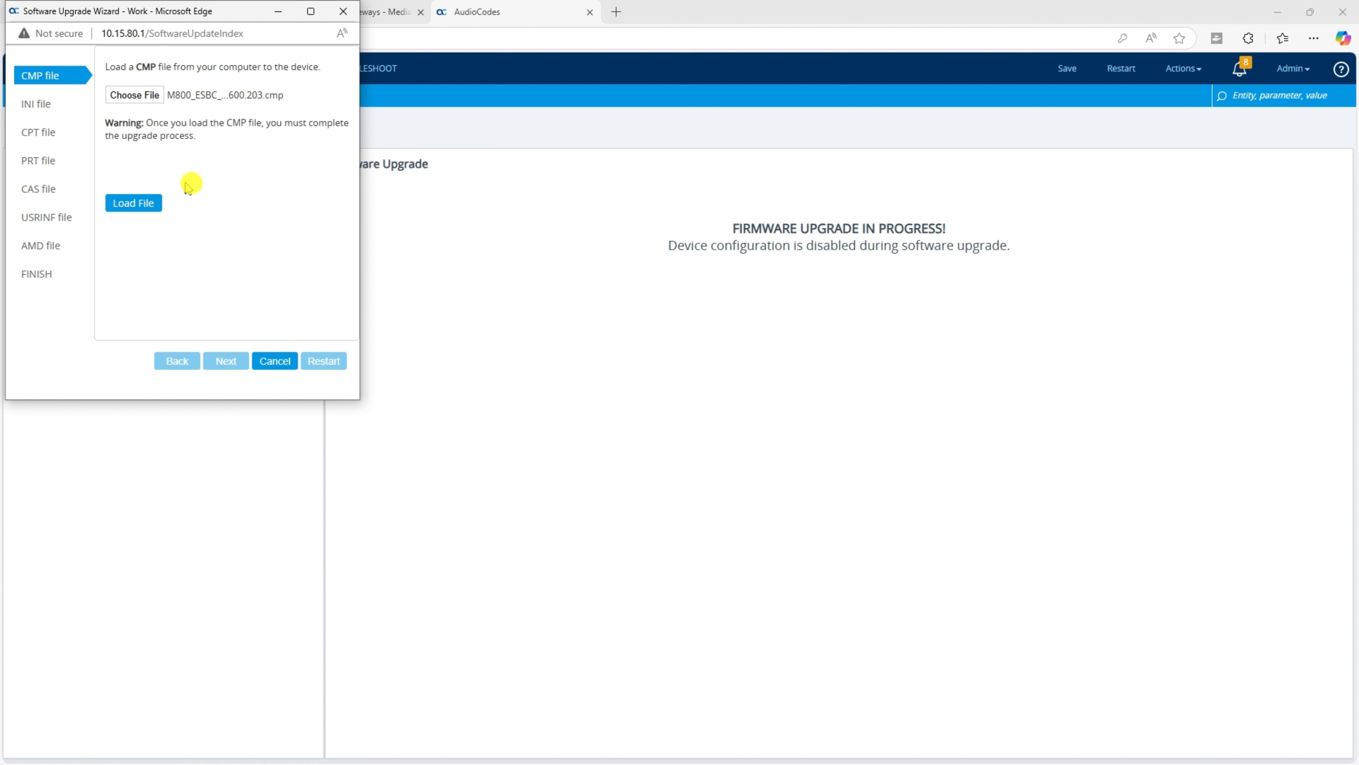
{"action": "left_click", "coordinate": [147, 204]}
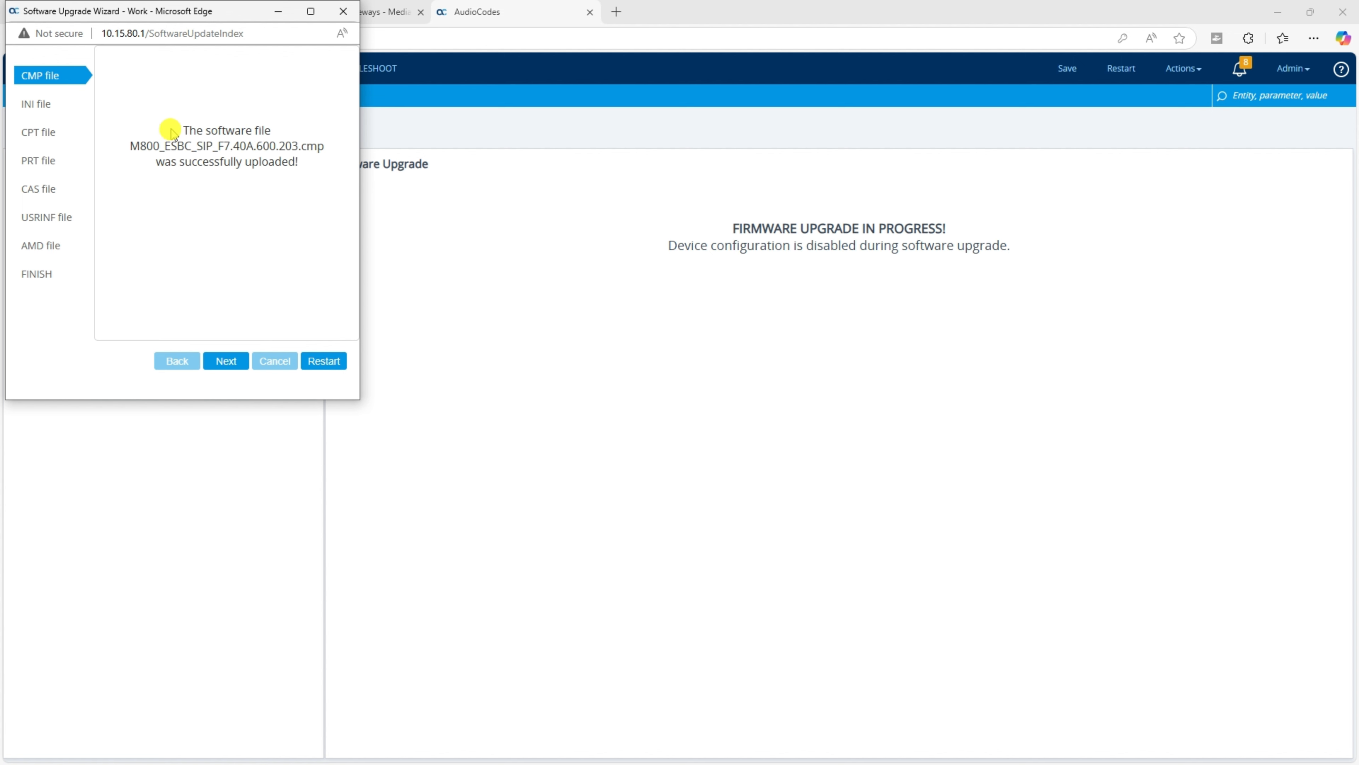
{"action": "left_click_drag", "start_coordinate": [184, 130], "coordinate": [305, 163]}
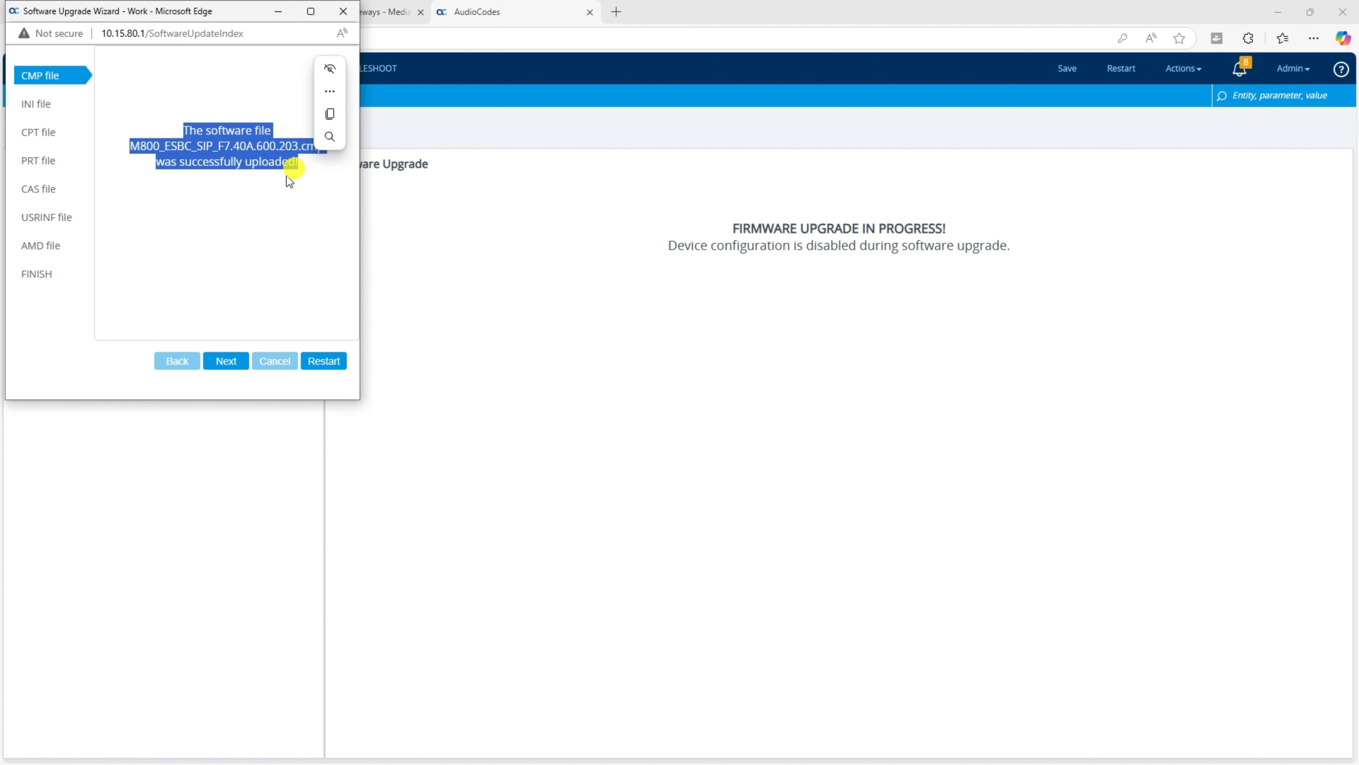
Proceed through the INI and CPT file stages, keeping the existing configuration and the existing usa_tones_13.dat call progress tones file
{"action": "left_click", "coordinate": [226, 361]}
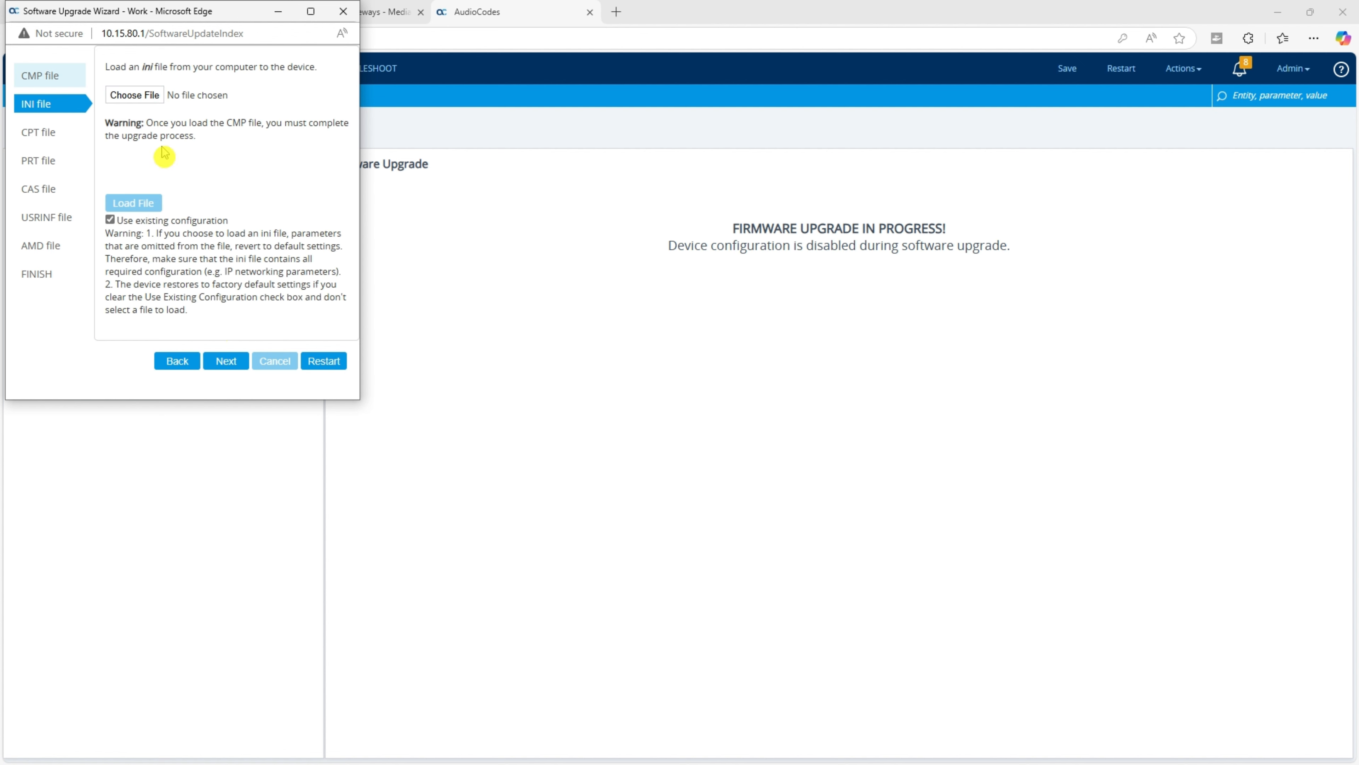
{"action": "left_click_drag", "start_coordinate": [128, 67], "coordinate": [239, 67]}
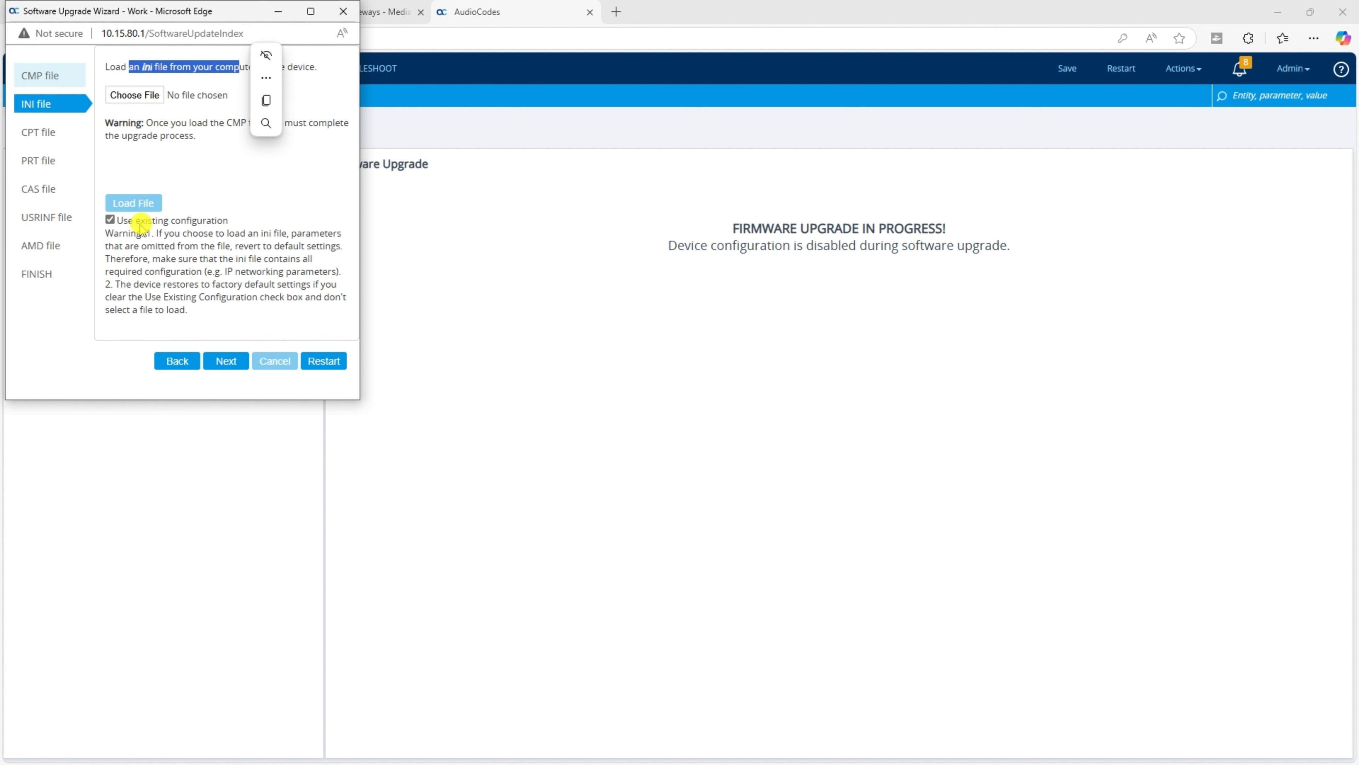
{"action": "left_click_drag", "start_coordinate": [129, 220], "coordinate": [222, 220]}
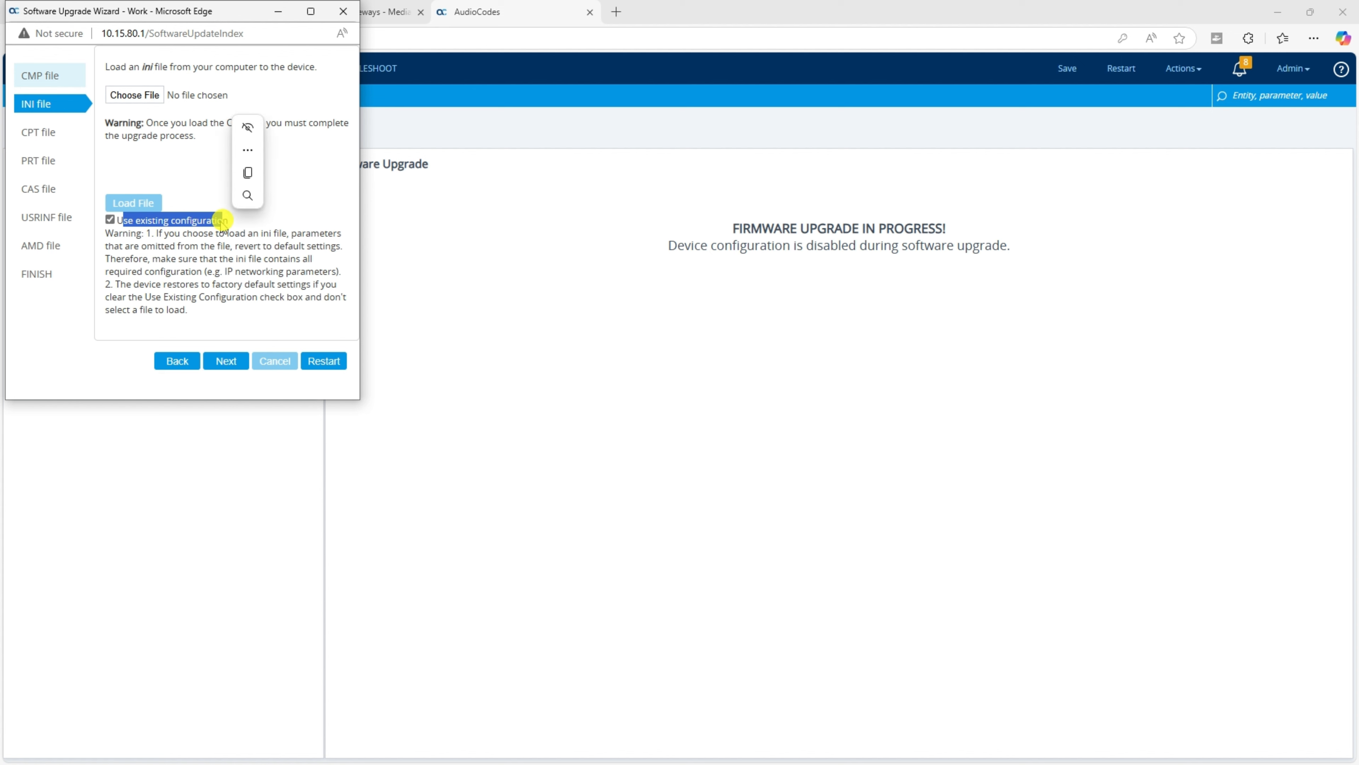
{"action": "left_click", "coordinate": [225, 360]}
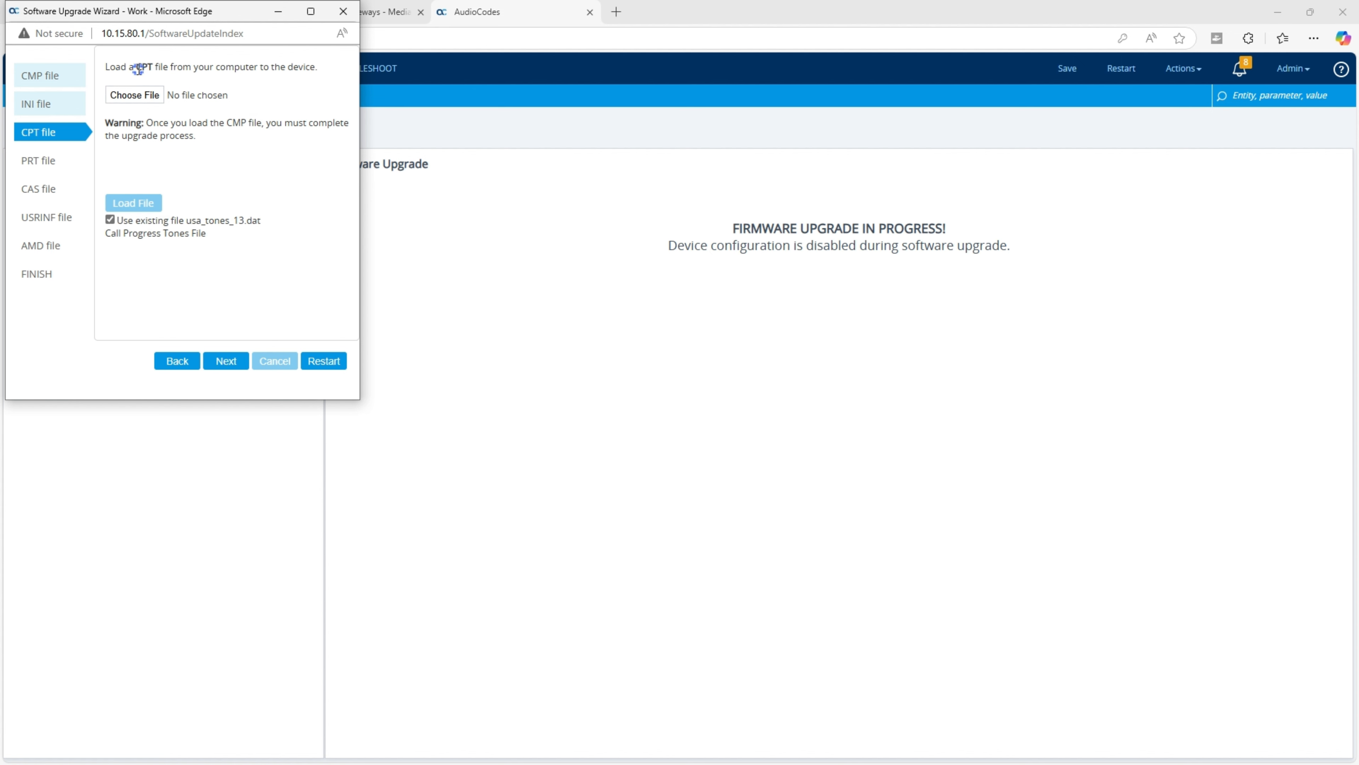
{"action": "left_click_drag", "start_coordinate": [137, 67], "coordinate": [236, 69]}
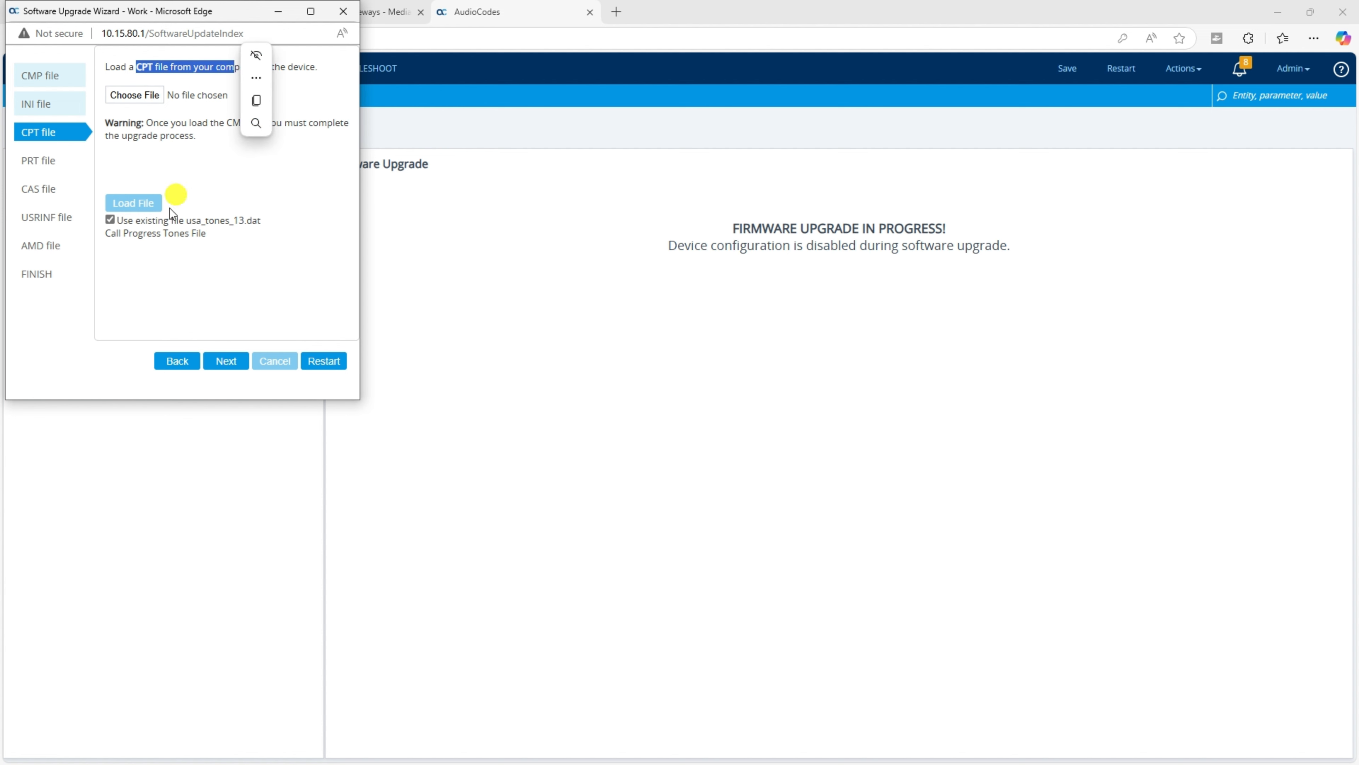
{"action": "left_click_drag", "start_coordinate": [140, 220], "coordinate": [224, 220]}
{"action": "left_click", "coordinate": [227, 360]}
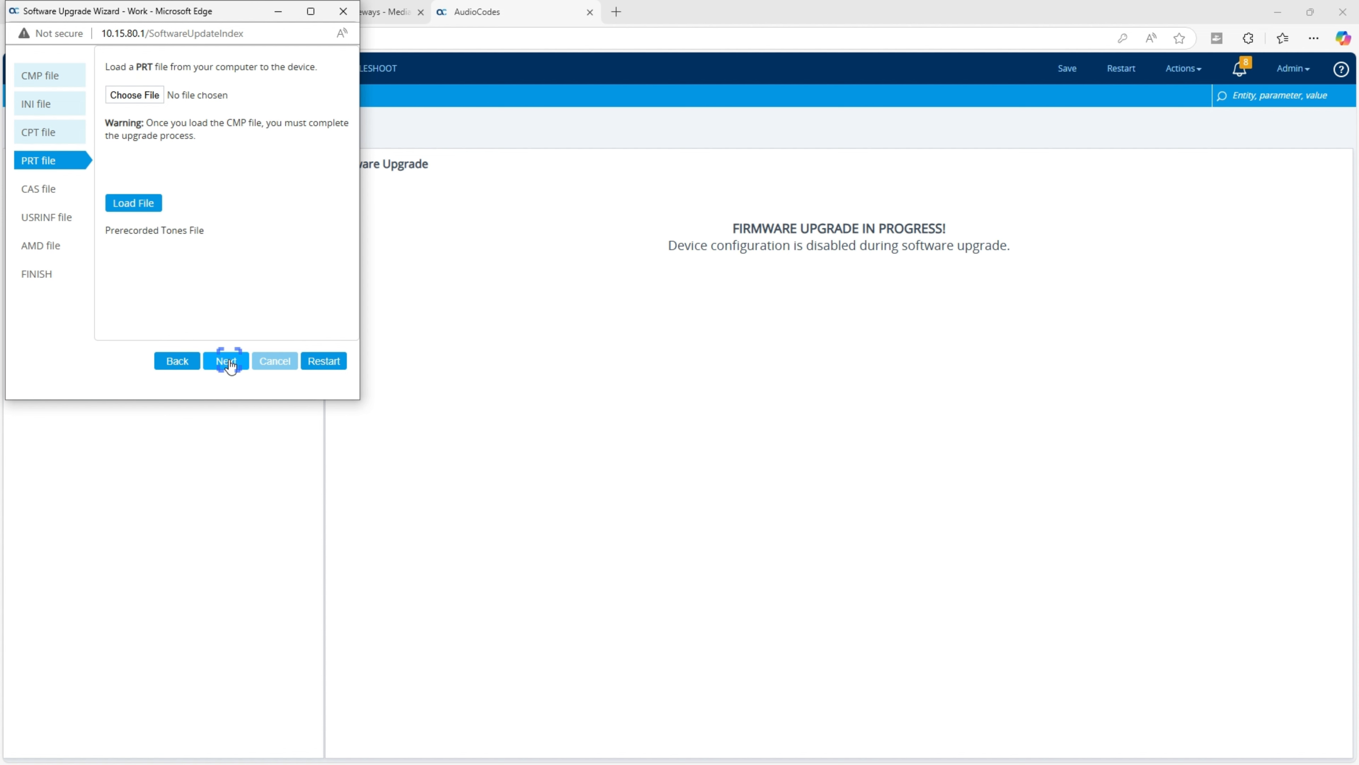
Skip the PRT, CAS, USERINFO and AMD file stages without choosing any file, advancing the wizard to FINISH
{"action": "left_click_drag", "start_coordinate": [137, 65], "coordinate": [257, 65]}
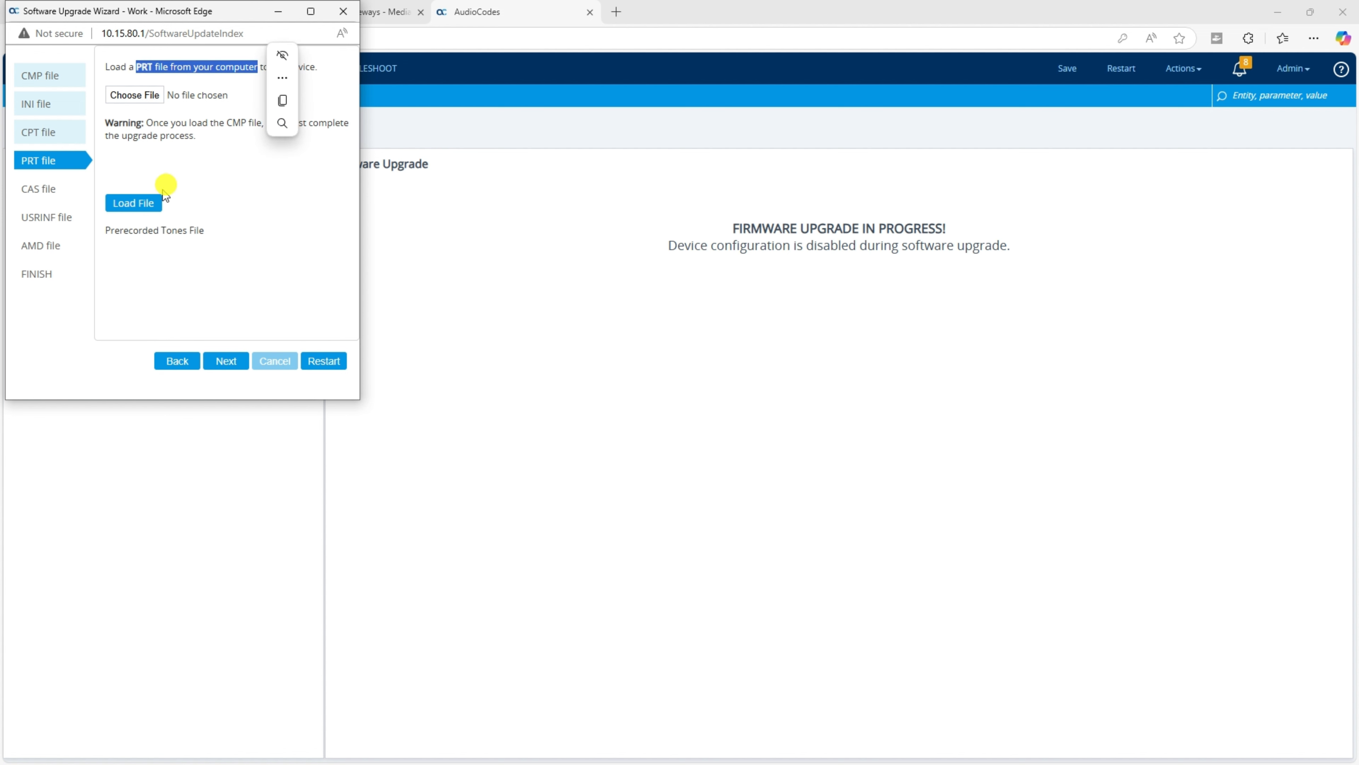
{"action": "left_click", "coordinate": [149, 205]}
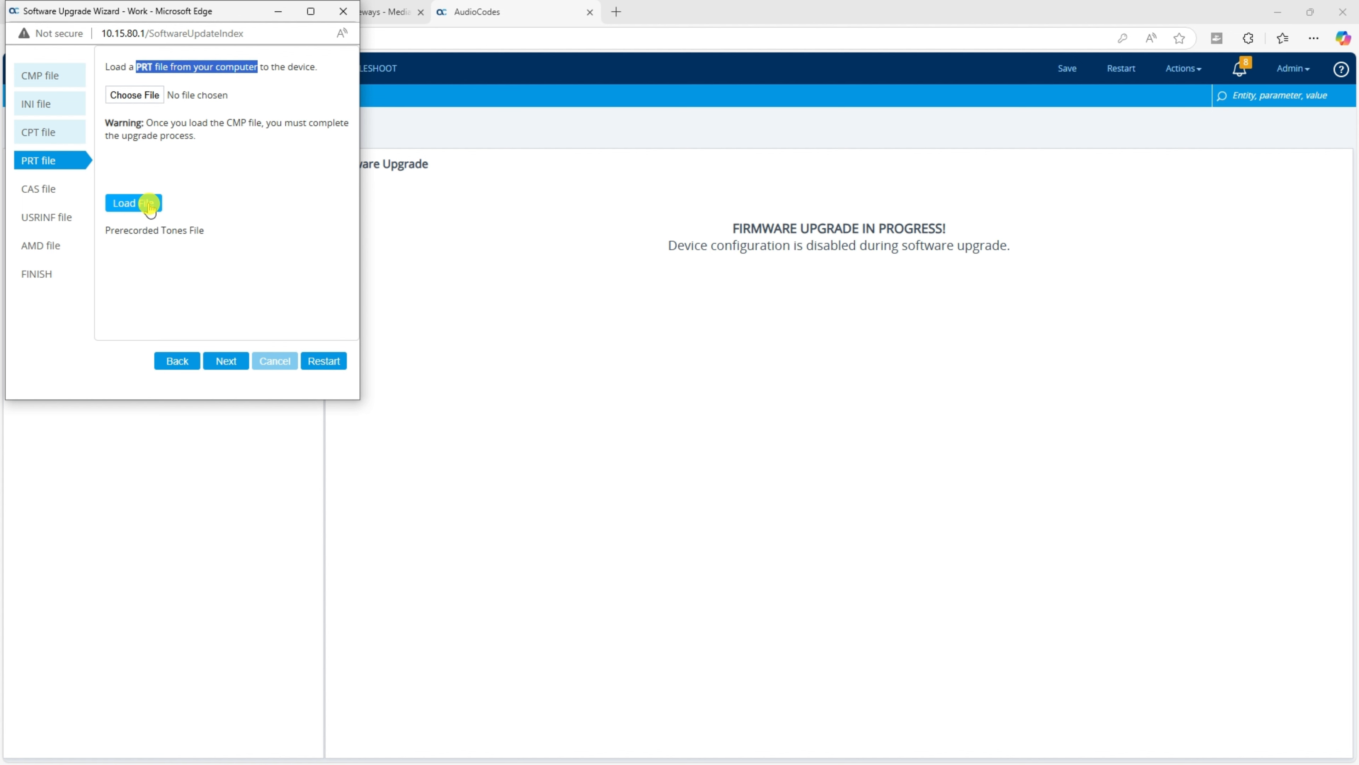
{"action": "left_click", "coordinate": [226, 362]}
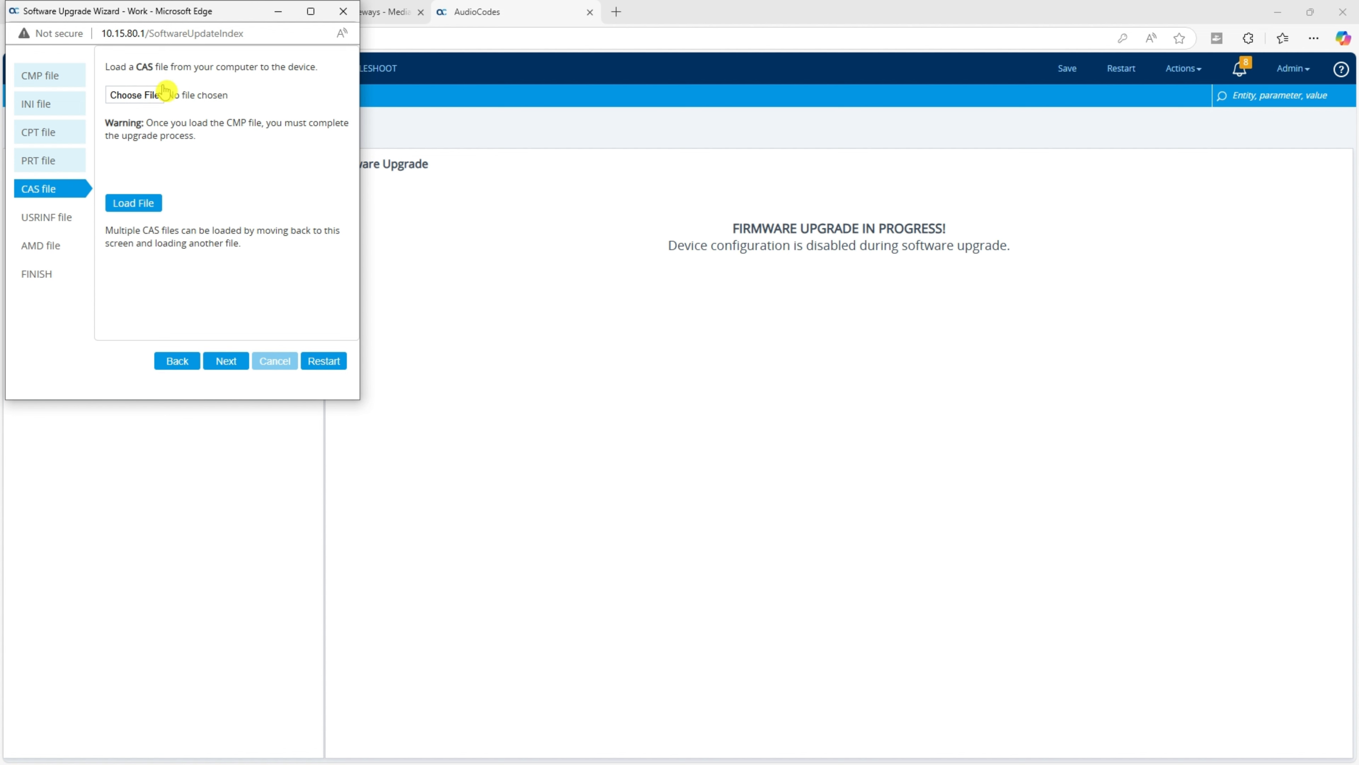
{"action": "left_click_drag", "start_coordinate": [137, 66], "coordinate": [220, 65]}
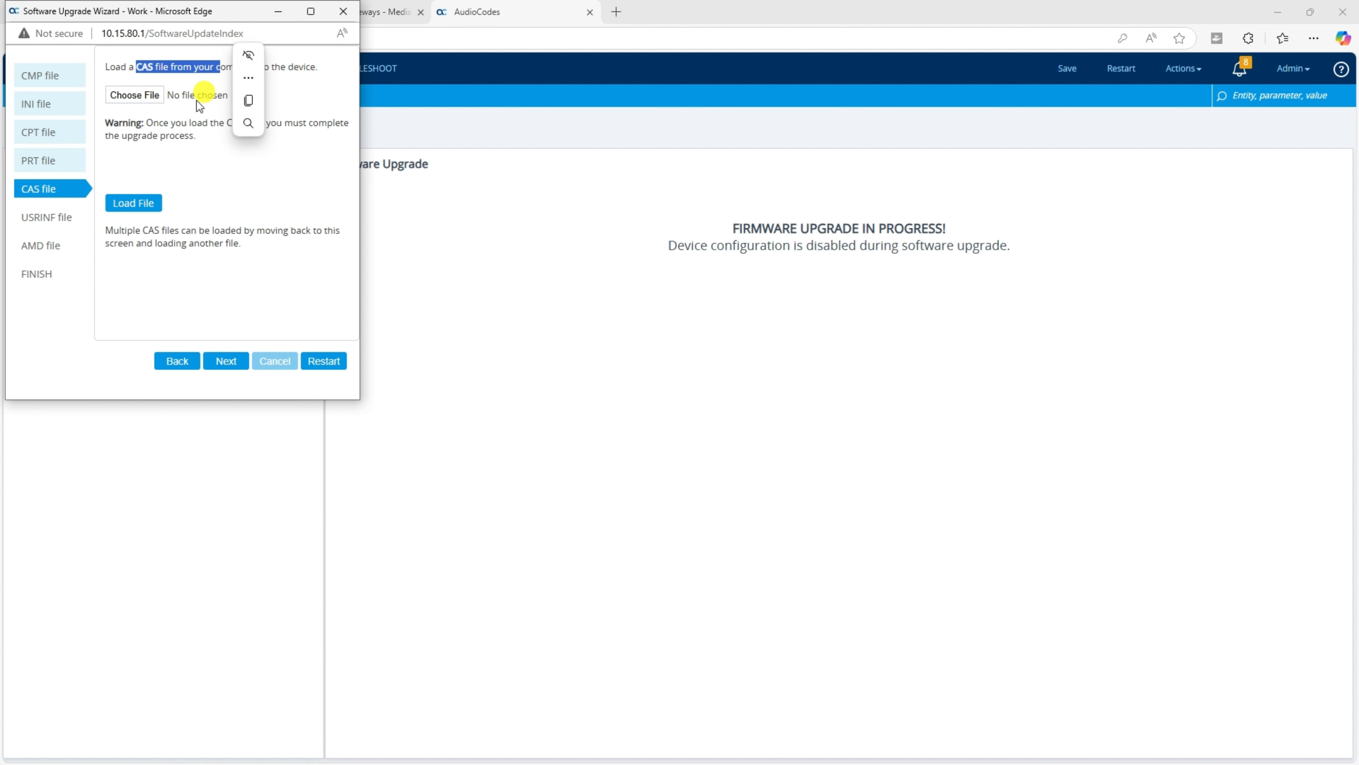
{"action": "left_click", "coordinate": [230, 361]}
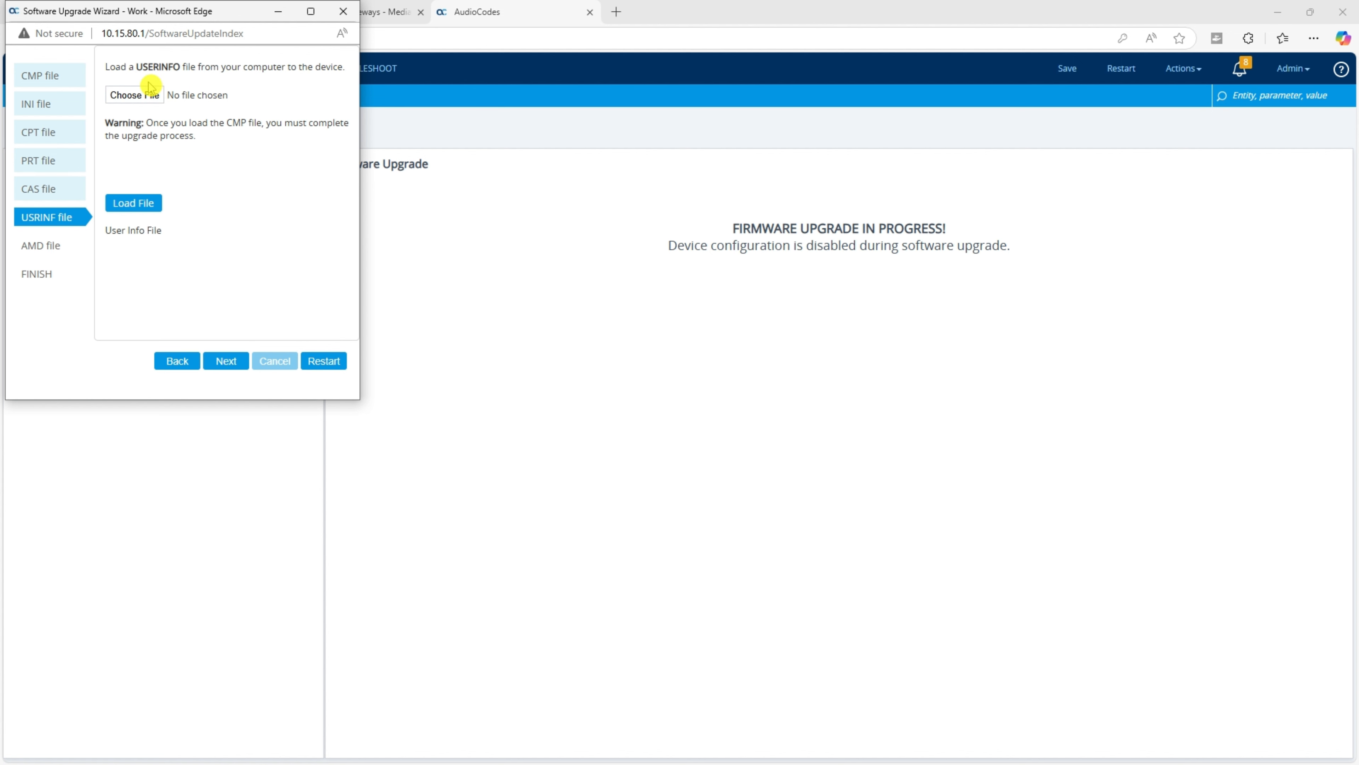
{"action": "left_click_drag", "start_coordinate": [137, 65], "coordinate": [234, 63]}
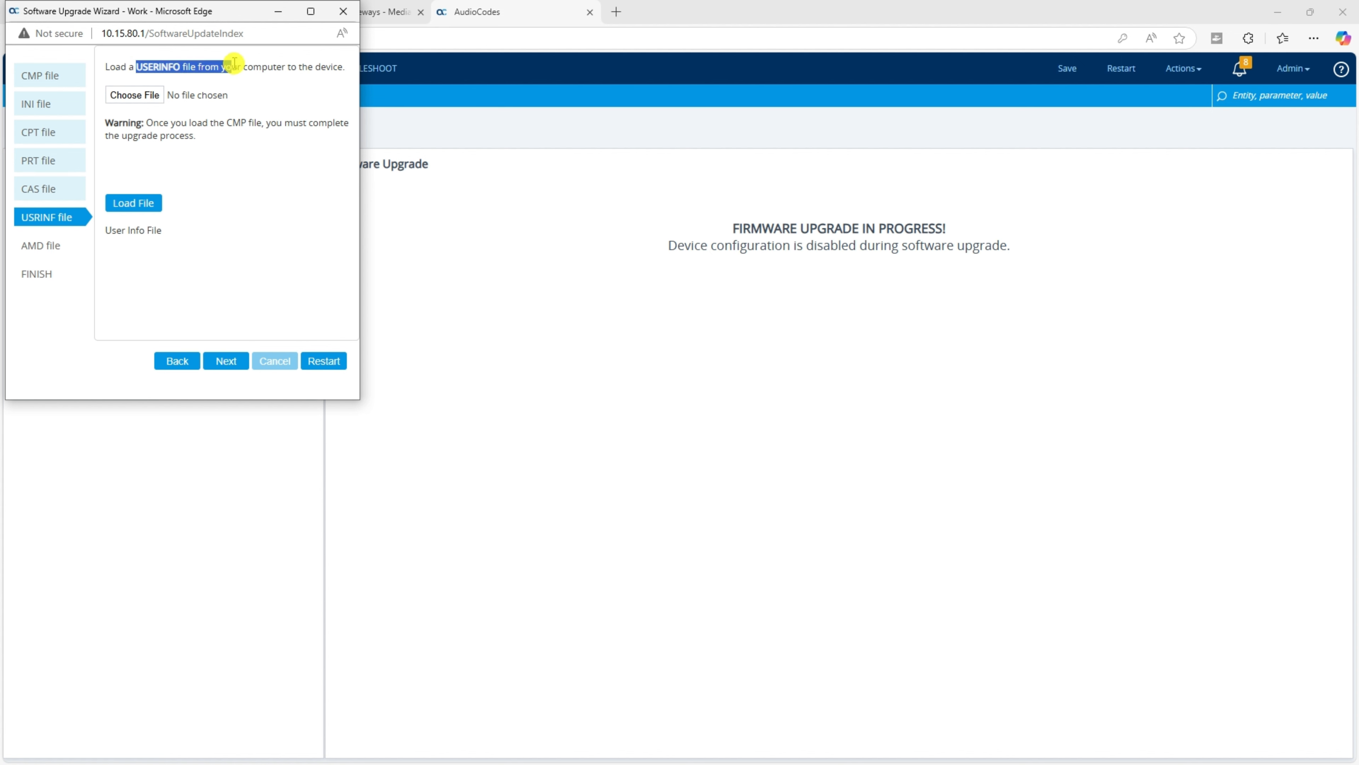
{"action": "left_click", "coordinate": [230, 362]}
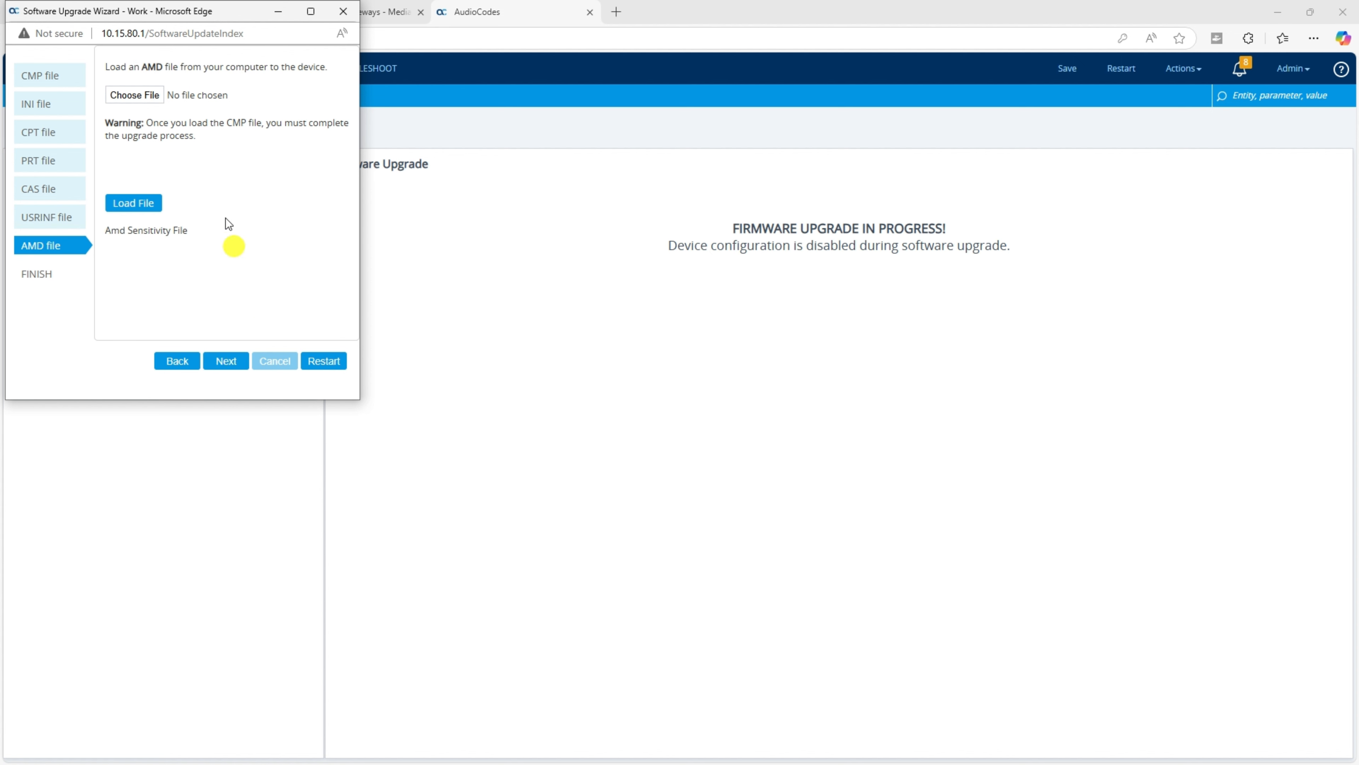
{"action": "left_click_drag", "start_coordinate": [142, 66], "coordinate": [185, 66]}
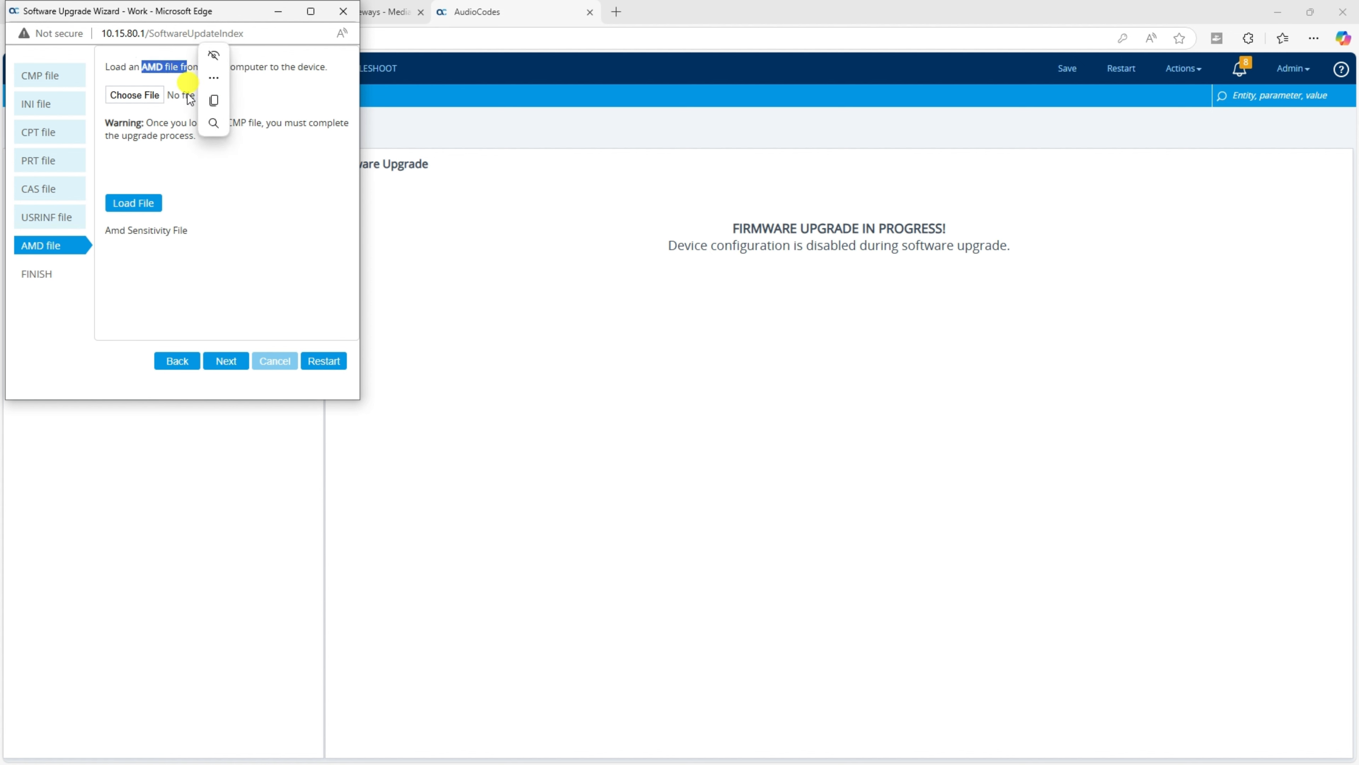
{"action": "left_click", "coordinate": [227, 360]}
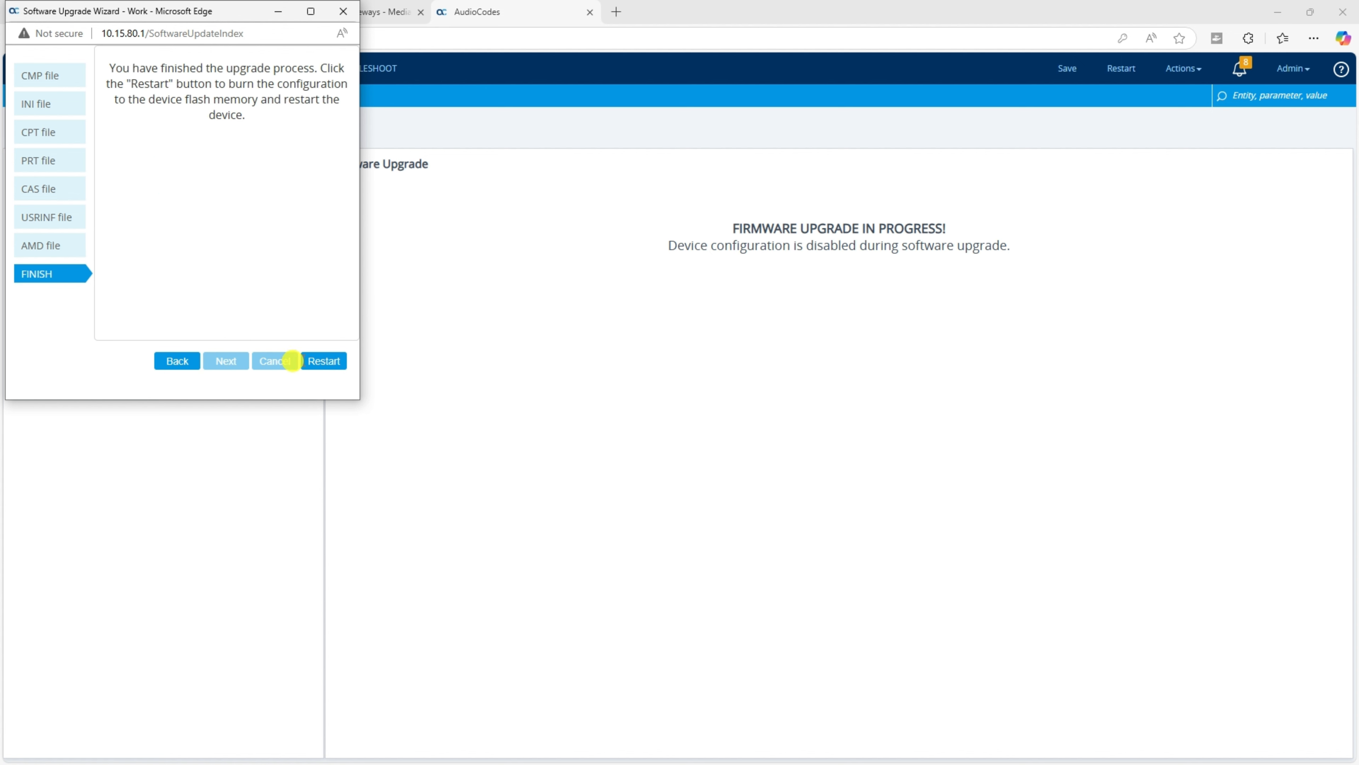
Restart the device and end the upgrade process, and log back in to its web interface as Admin with the account password
{"action": "left_click", "coordinate": [334, 361]}
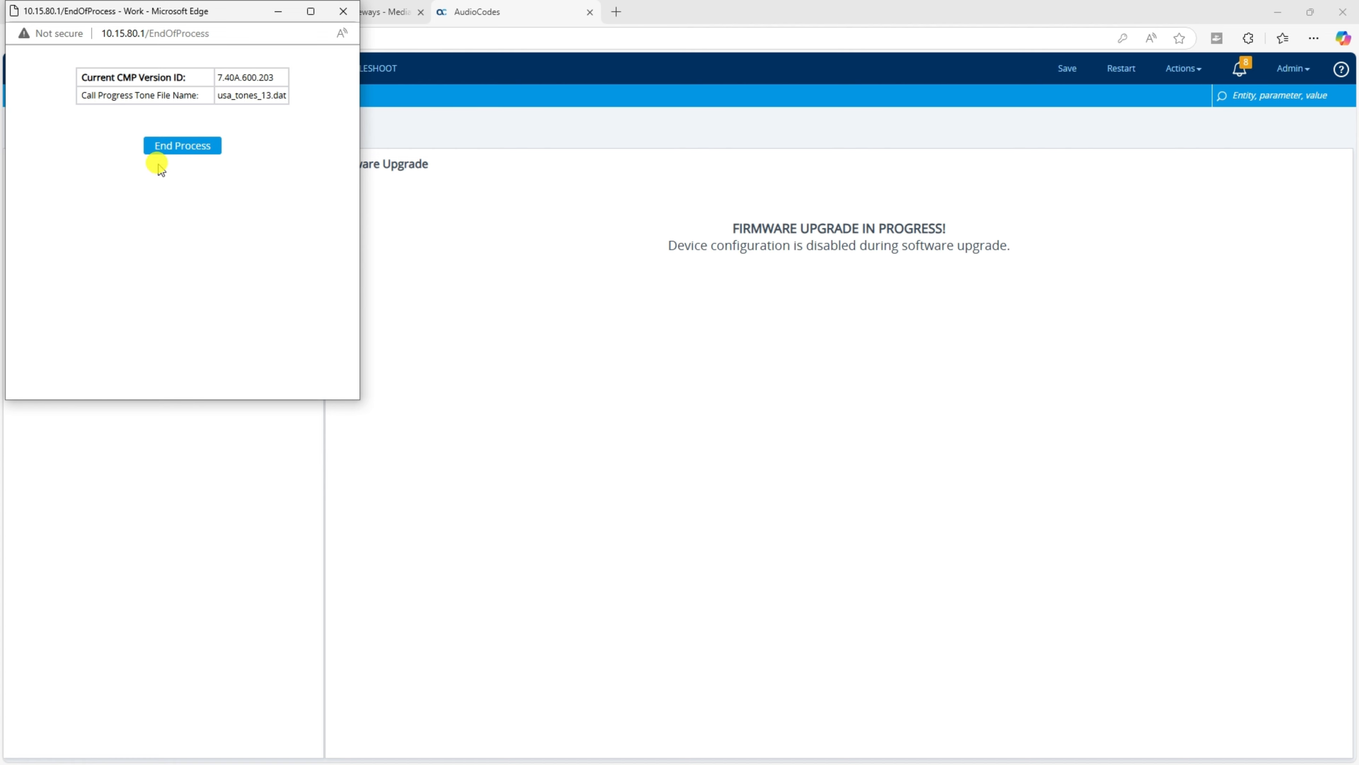
{"action": "left_click", "coordinate": [187, 147]}
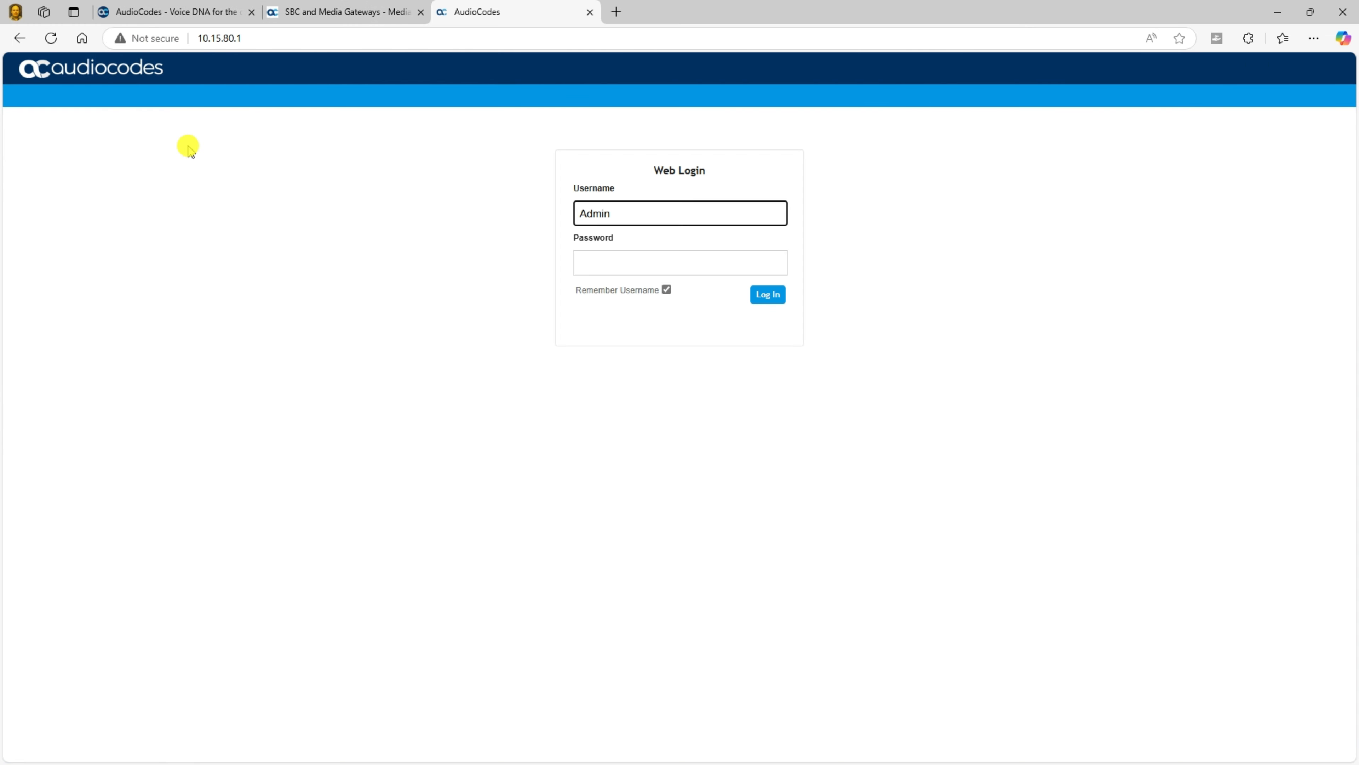
{"action": "left_click", "coordinate": [587, 263]}
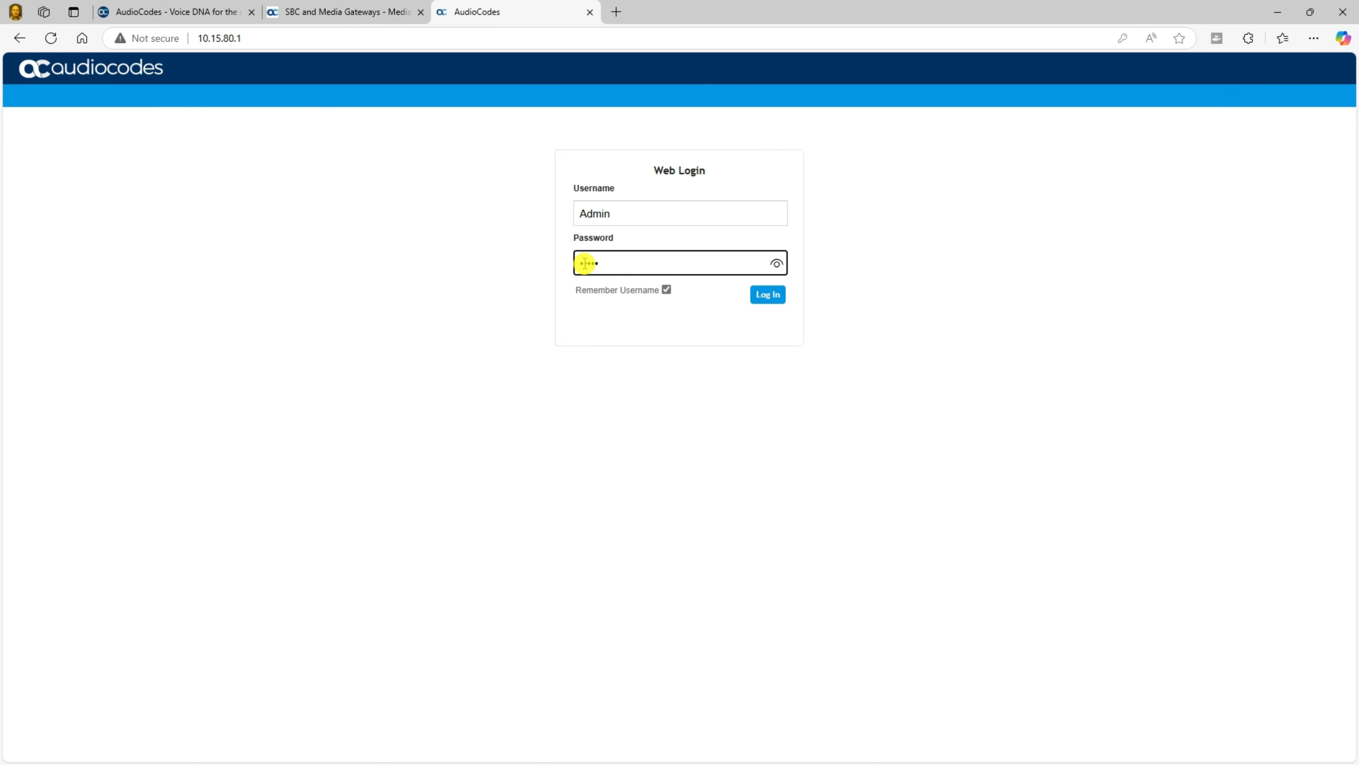
{"action": "left_click", "coordinate": [767, 294]}
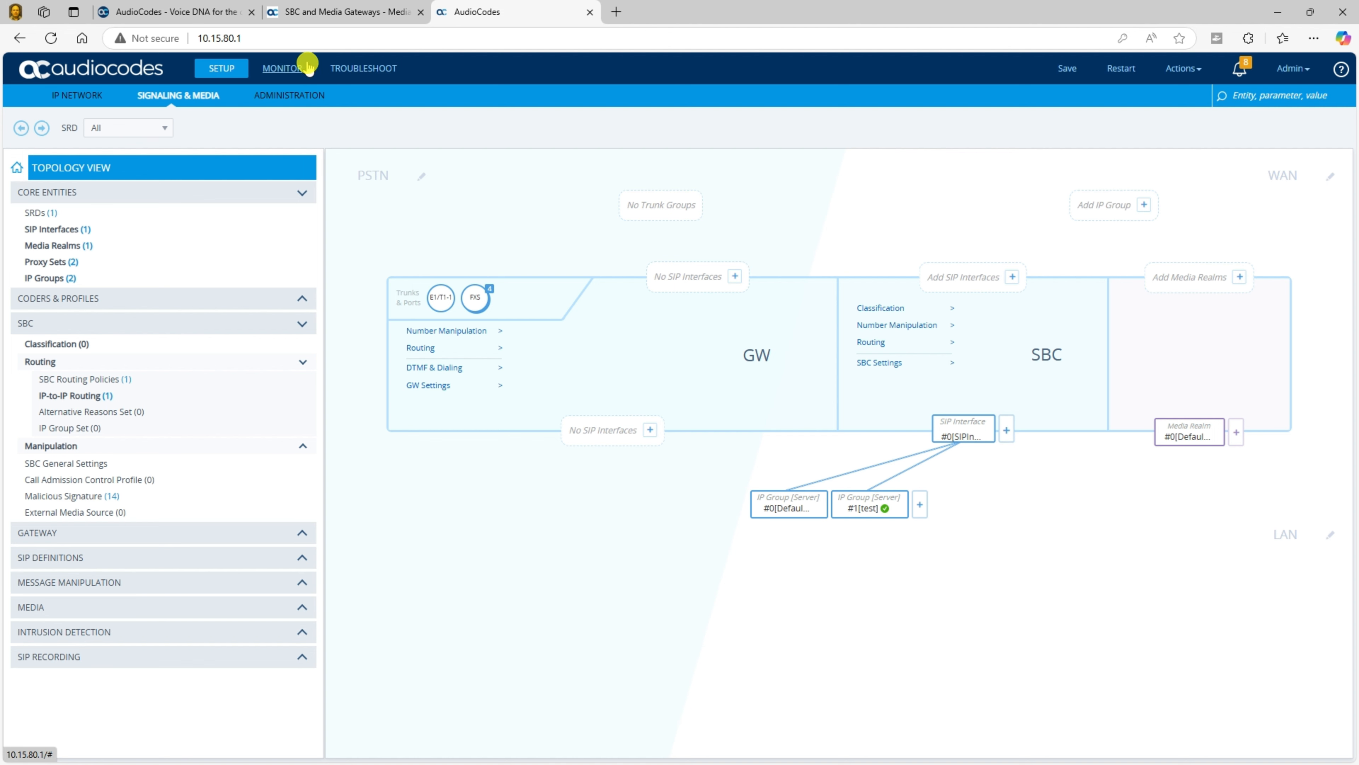
Check the firmware version on the device's Monitor page
{"action": "left_click", "coordinate": [284, 70]}
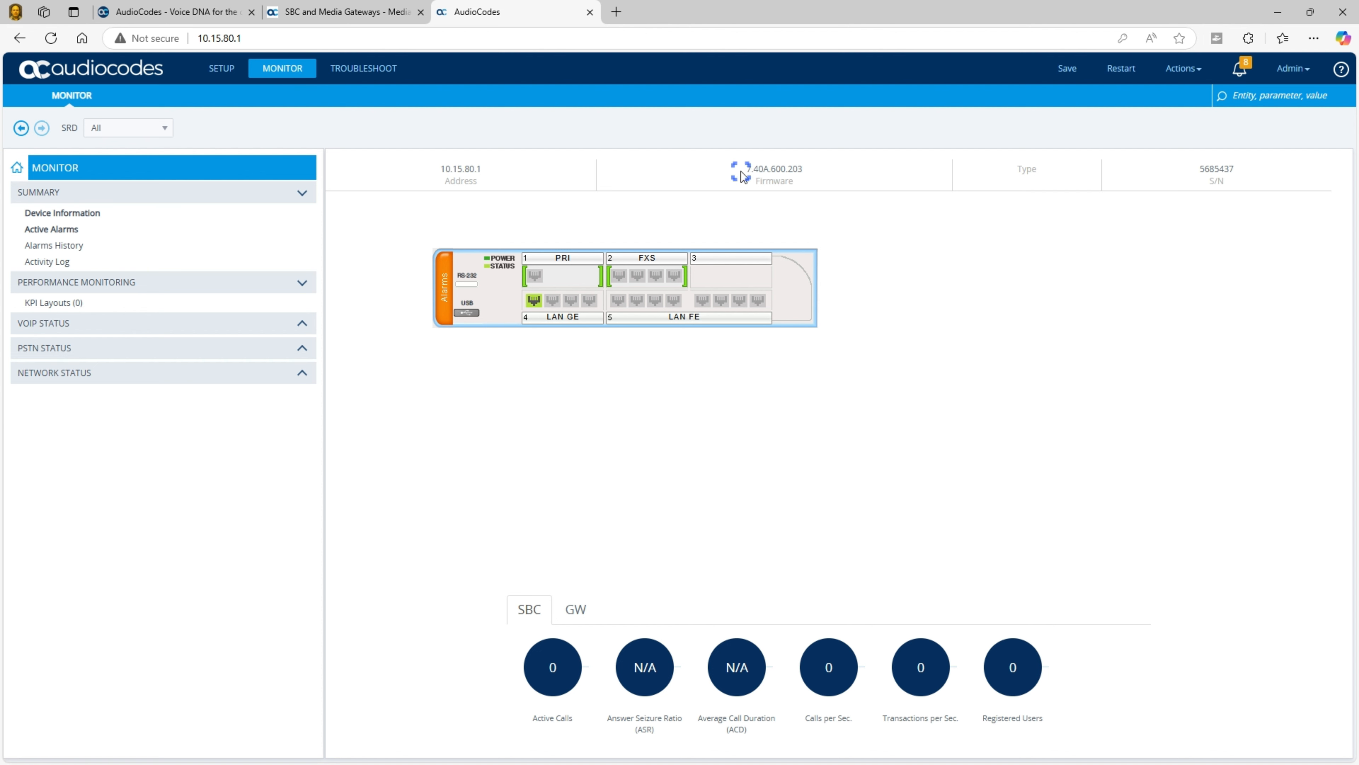
{"action": "left_click_drag", "start_coordinate": [748, 171], "coordinate": [808, 172]}
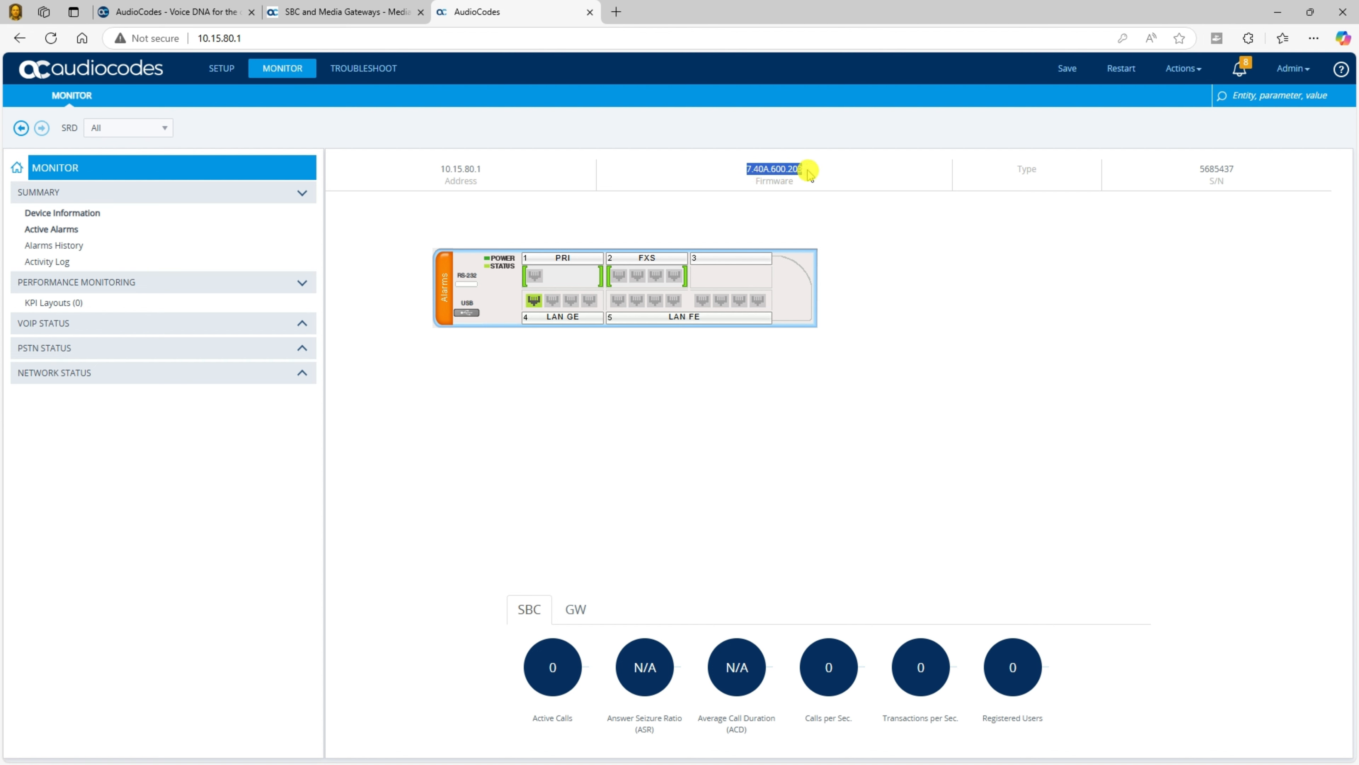
{"action": "left_click", "coordinate": [823, 196]}
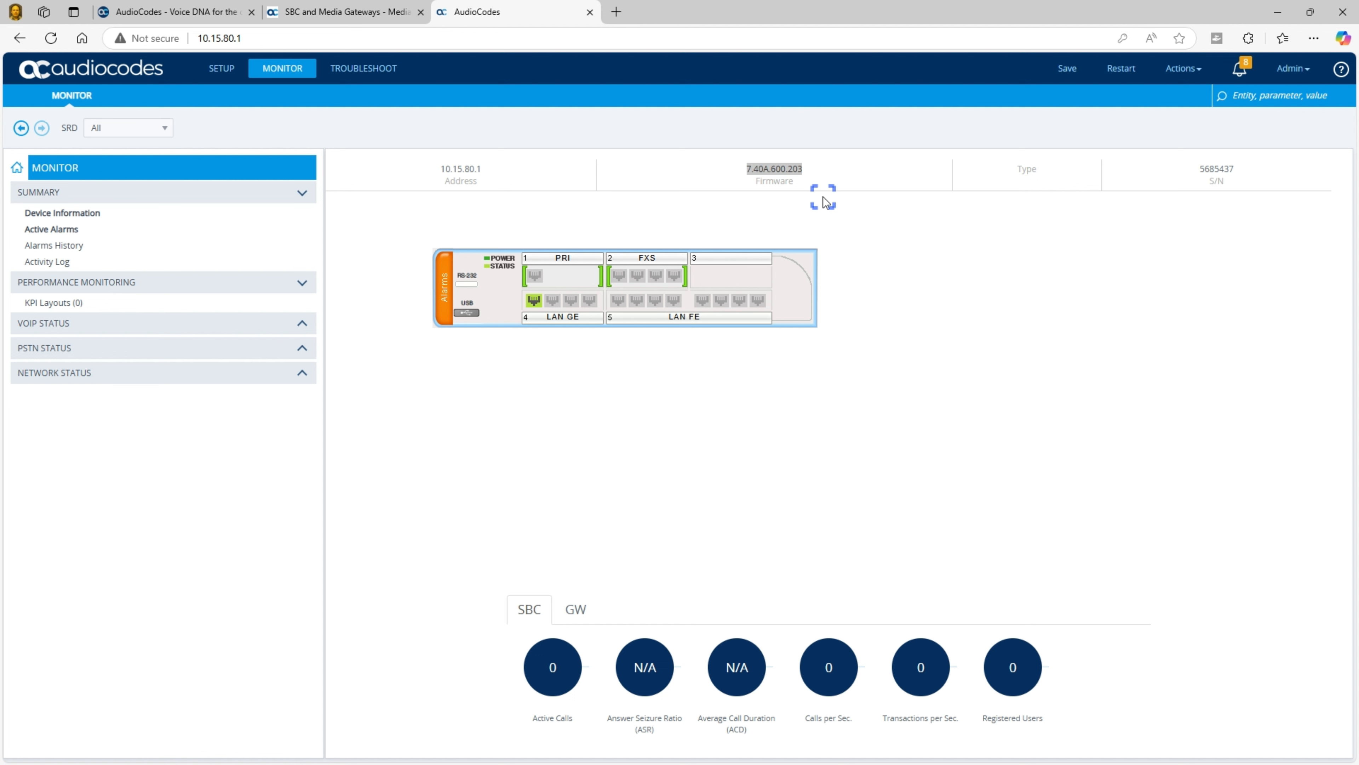